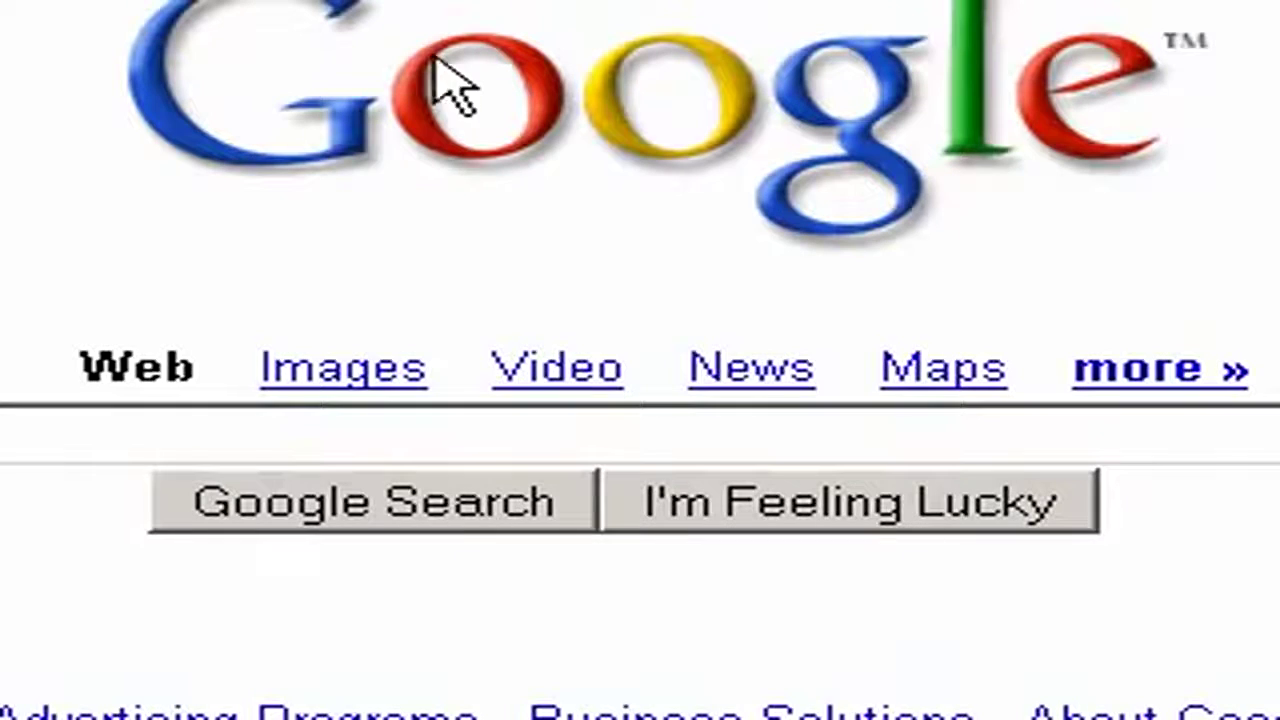
Search Google for 'download cam studio'.
double_click(374, 437)
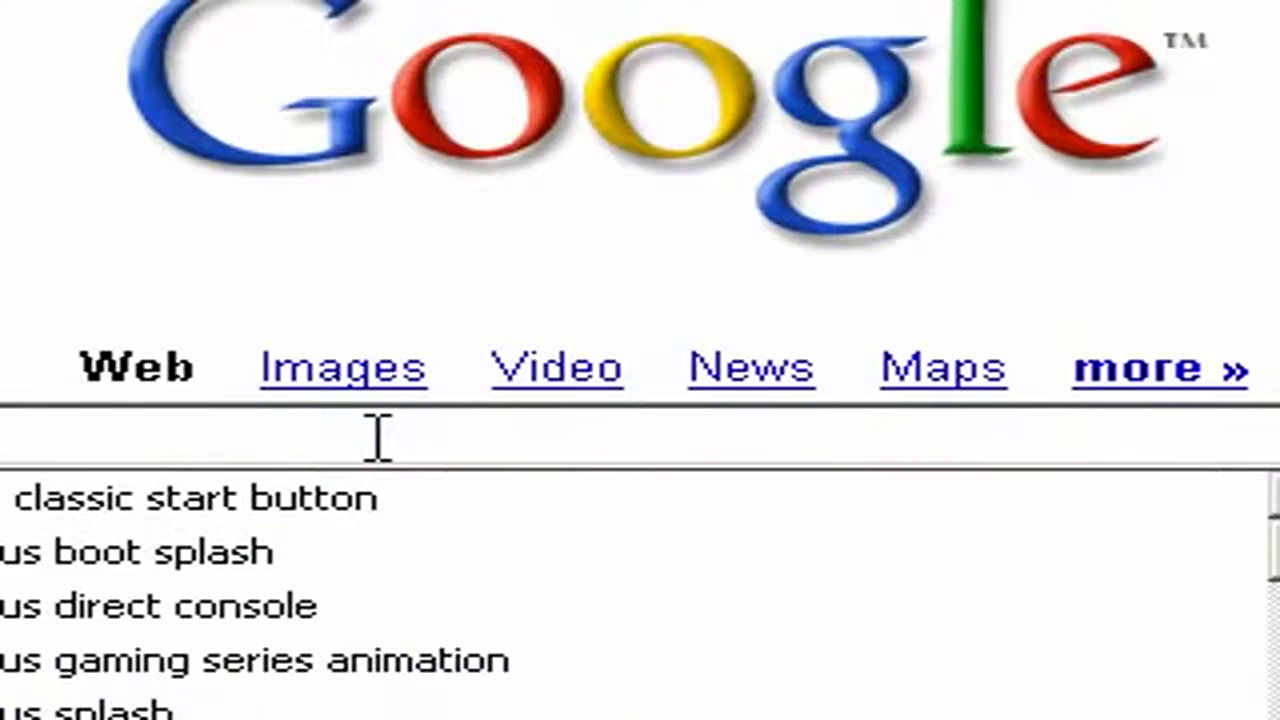
type("download cam stu")
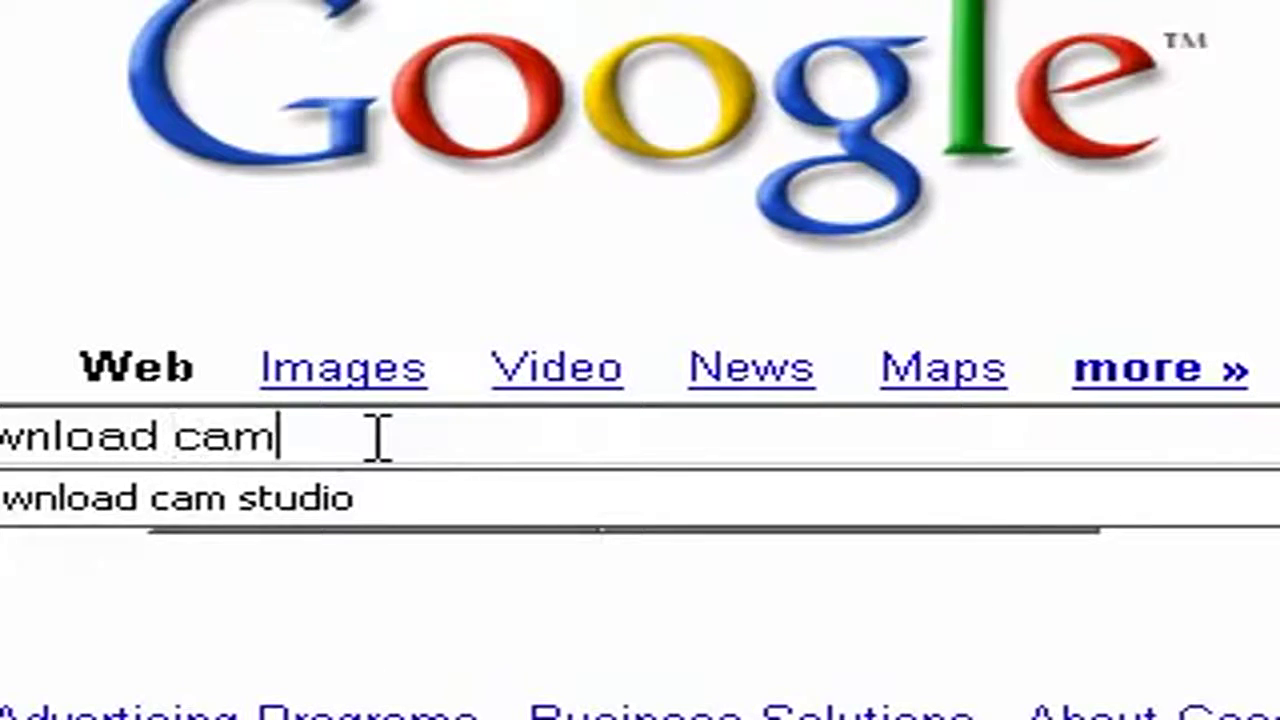
type("dio")
key("Return")
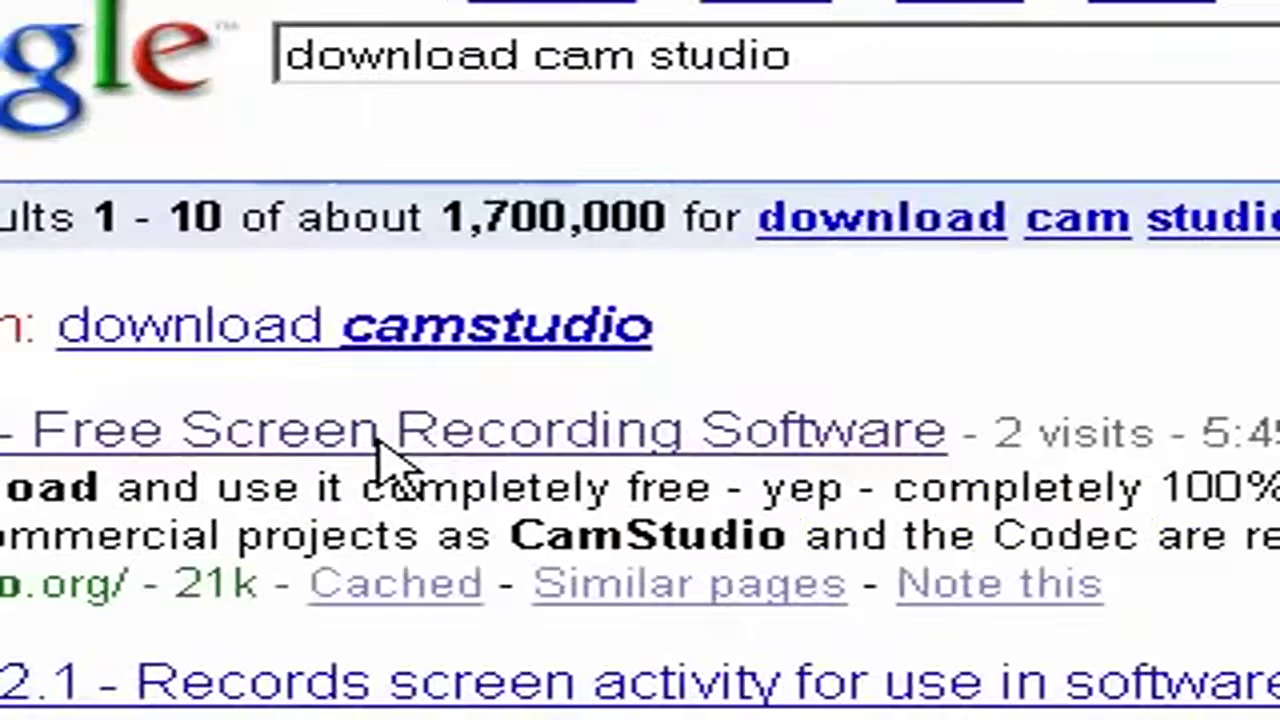
Open the CamStudio free screen recording site and scroll to its download links.
left_click(410, 432)
scroll(600, 450, "down", 15)
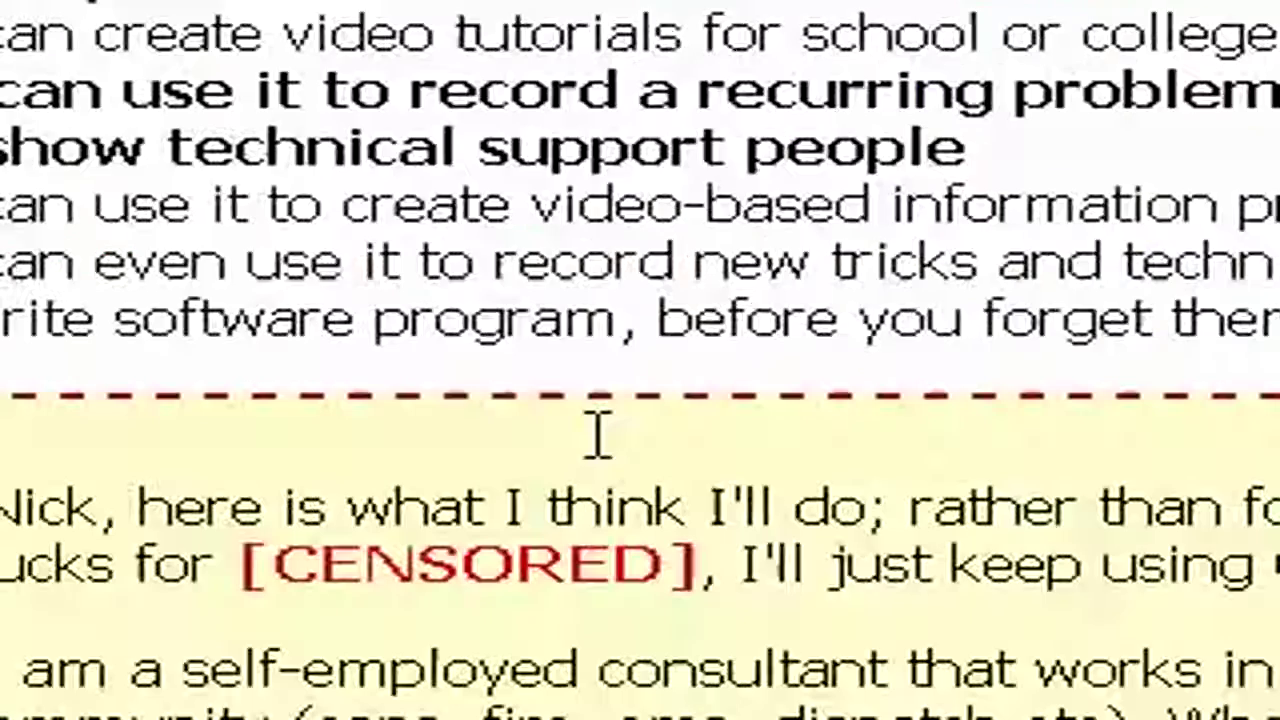
scroll(597, 437, "down", 20)
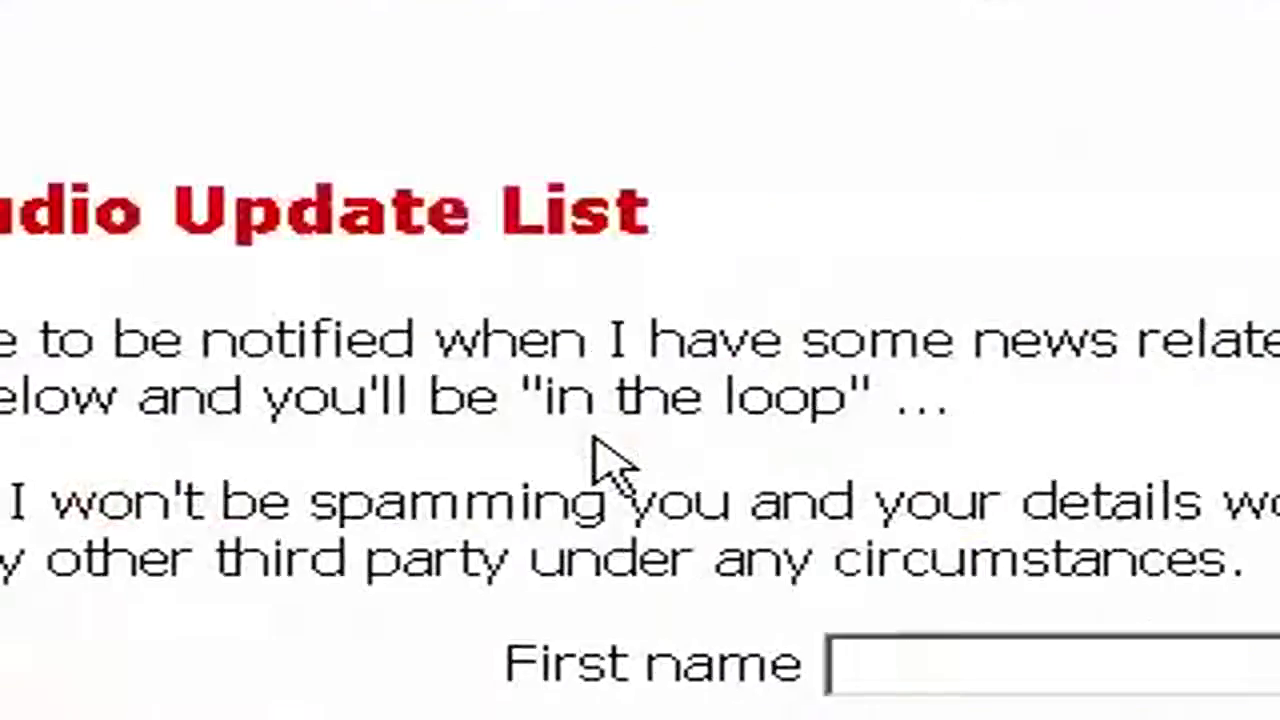
scroll(600, 450, "down", 10)
scroll(600, 455, "up", 20)
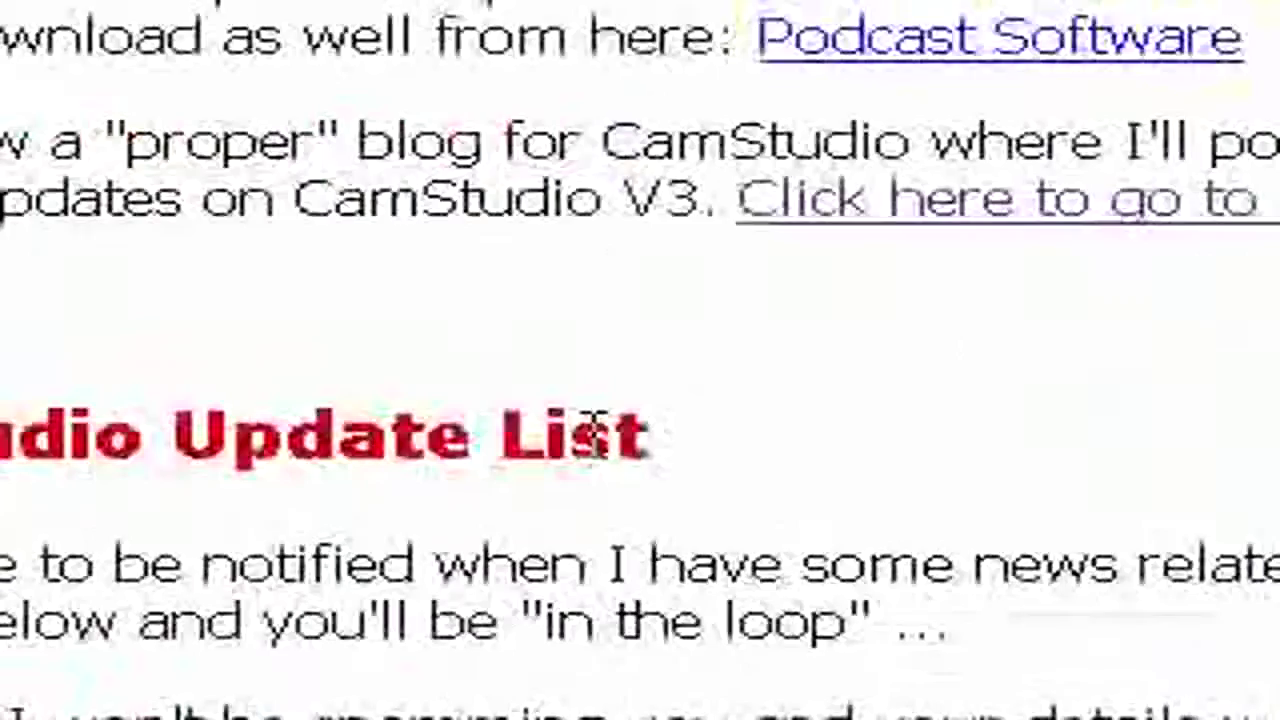
scroll(600, 457, "up", 5)
scroll(591, 434, "down", 3)
scroll(600, 457, "up", 15)
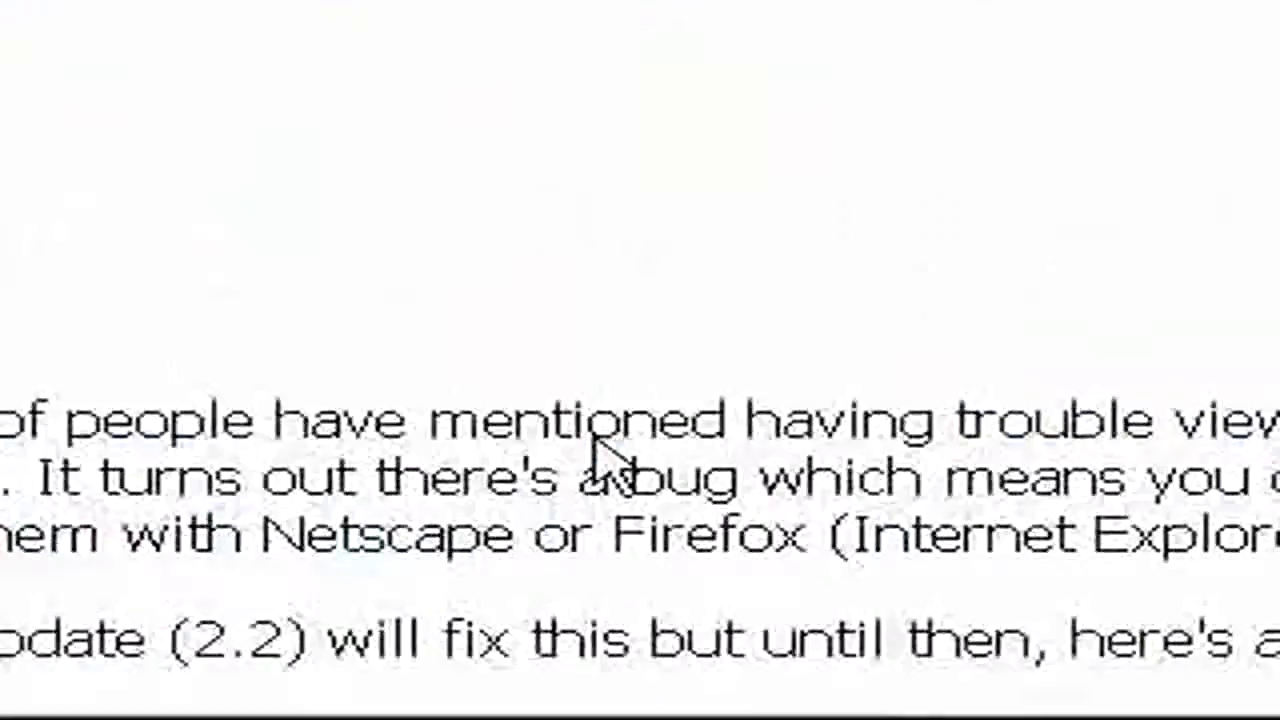
scroll(600, 450, "up", 10)
scroll(609, 466, "down", 3)
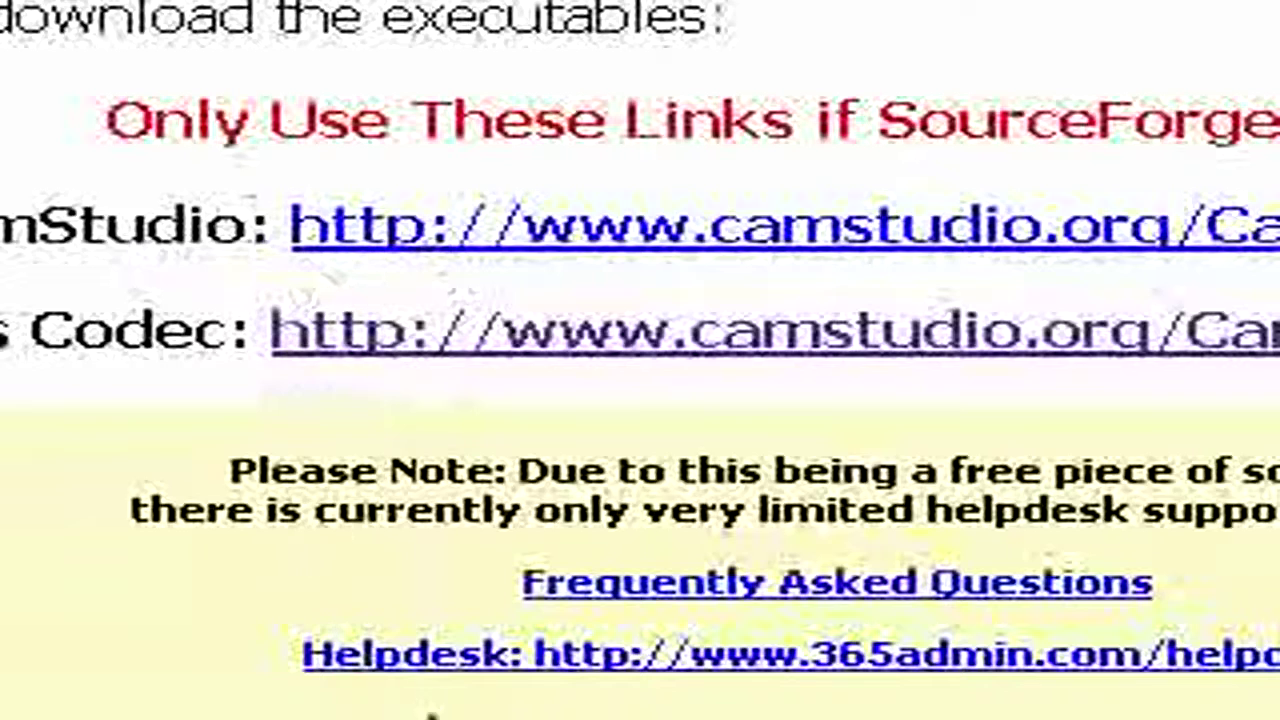
Highlight the CamStudio and codec download link lines on the page.
left_click_drag(71, 277, 148, 360)
left_click(194, 337)
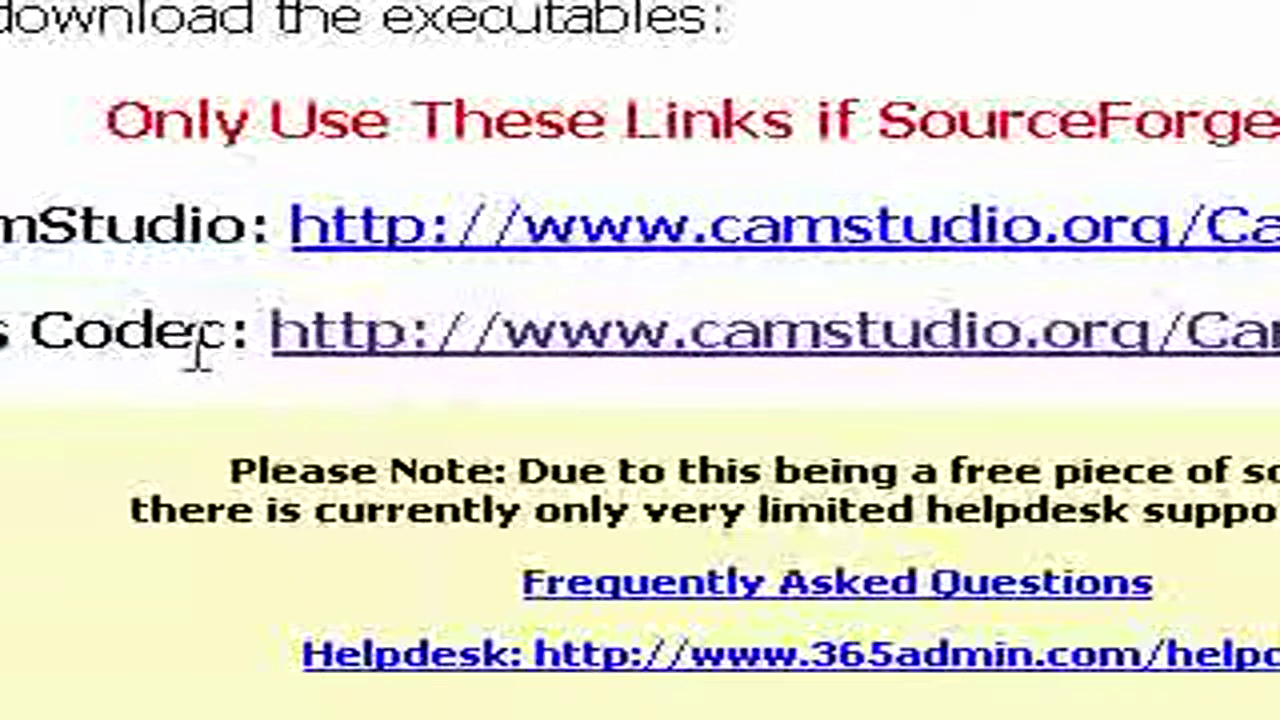
left_click_drag(10, 330, 120, 340)
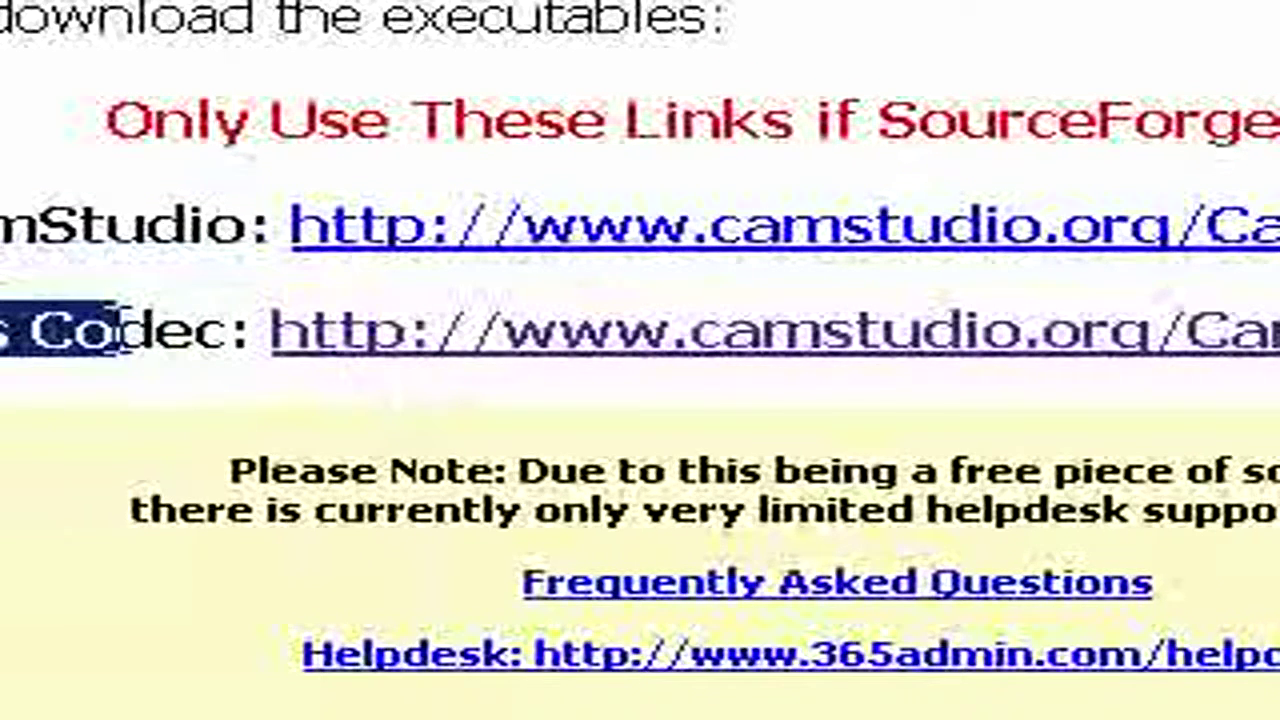
left_click(24, 400)
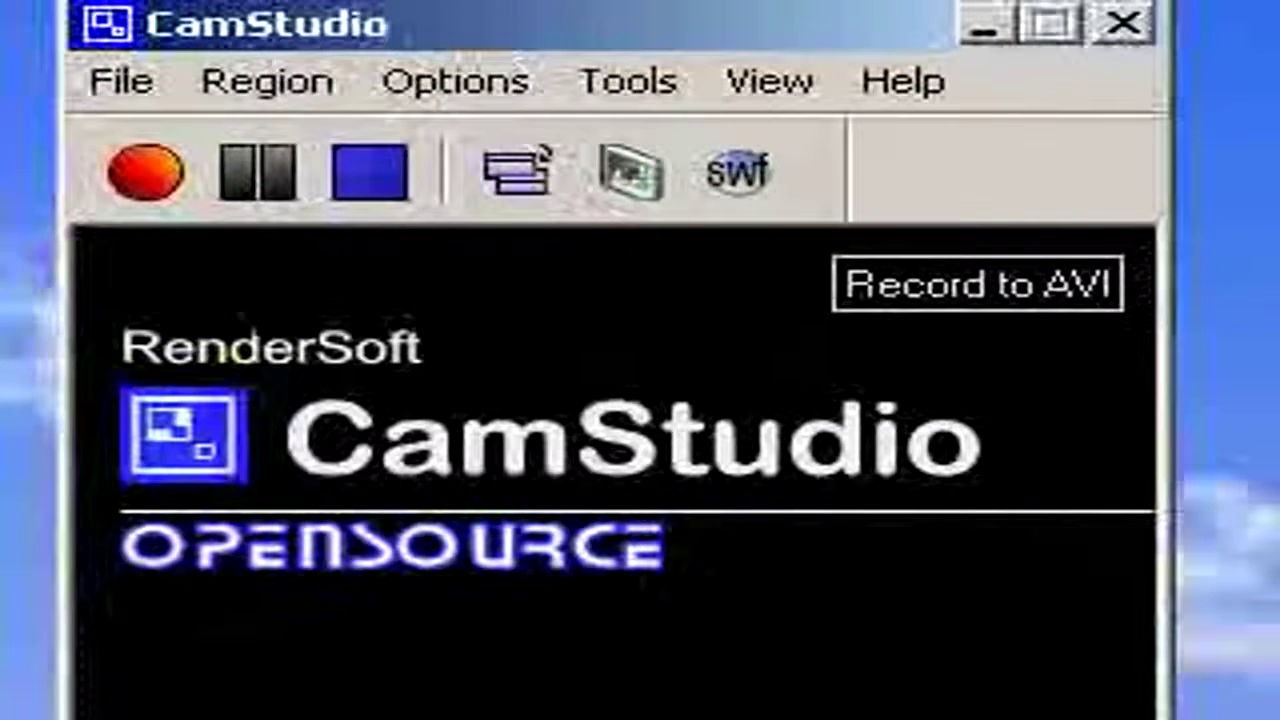
Open CamStudio's Video Options showing the DivX compressor and frame-rate settings.
left_click(620, 92)
mouse_move(490, 95)
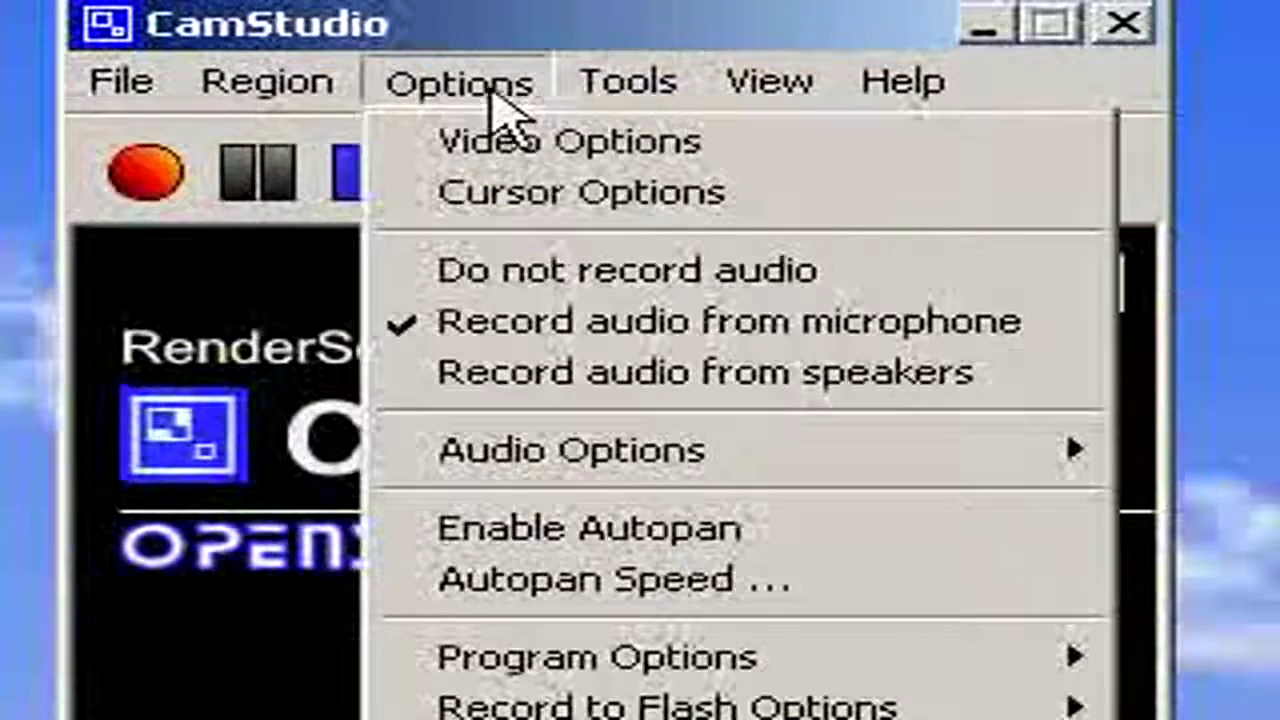
left_click(503, 160)
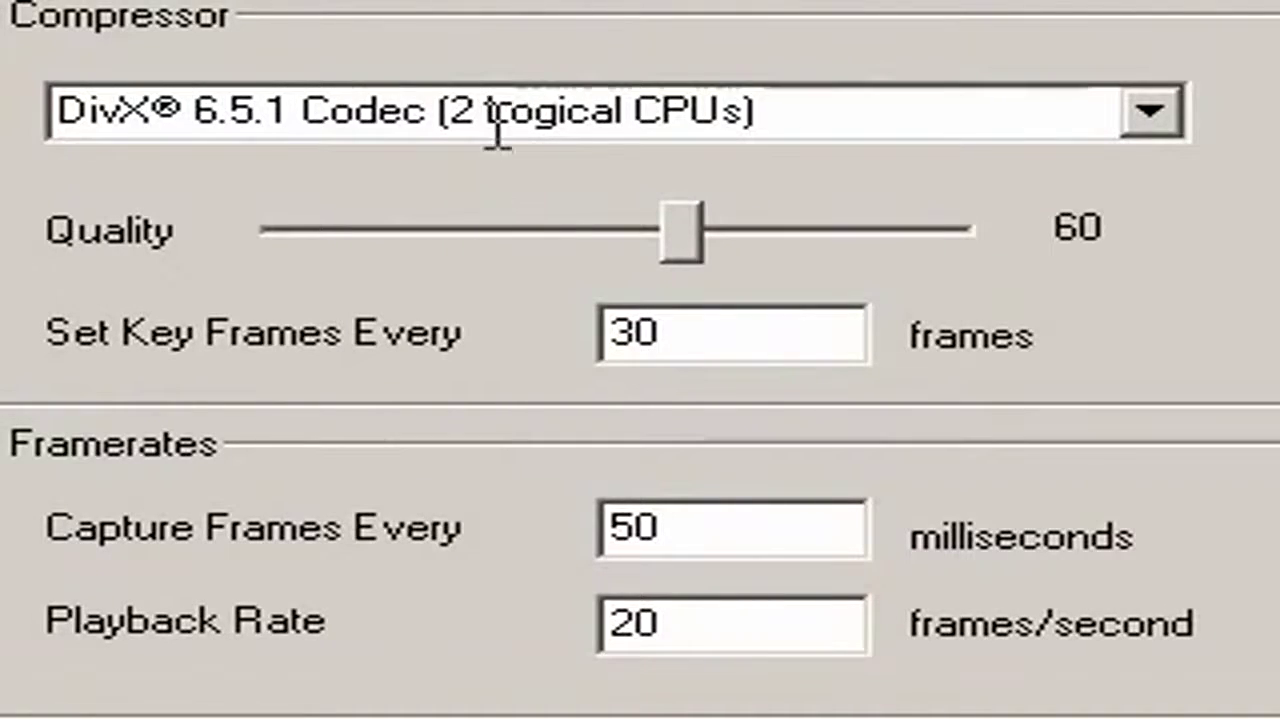
left_click(1140, 128)
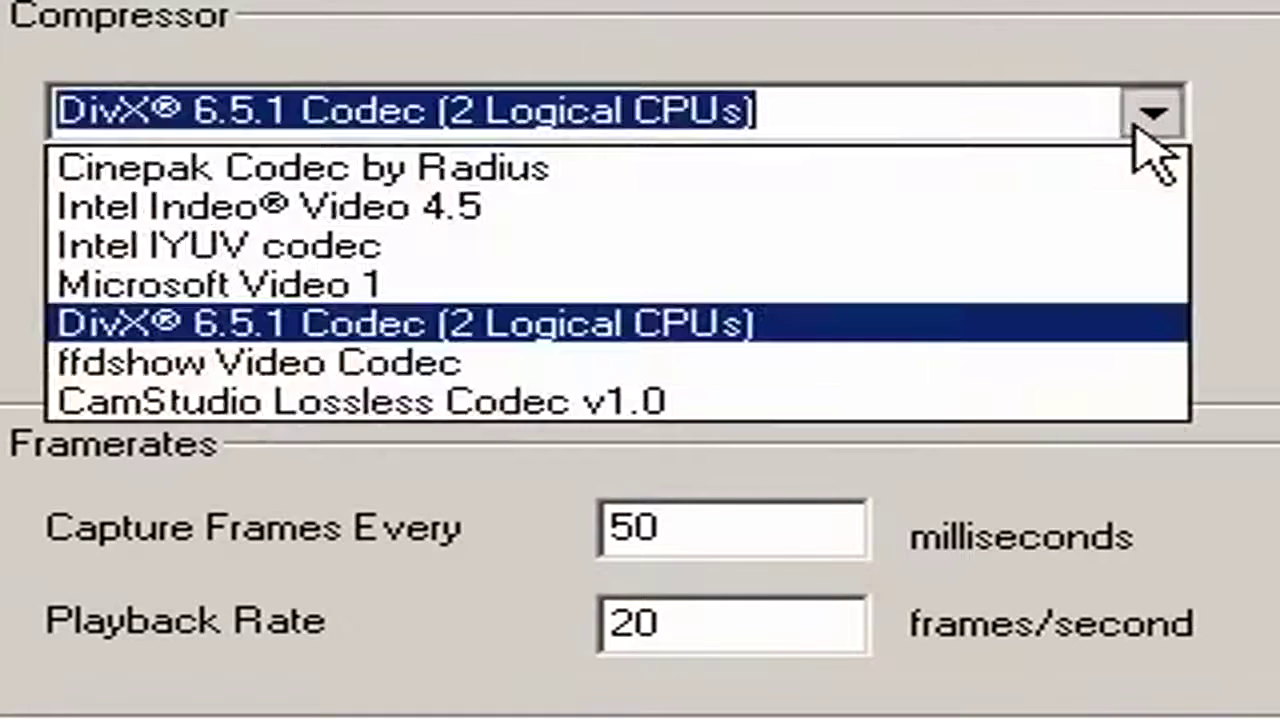
left_click(725, 288)
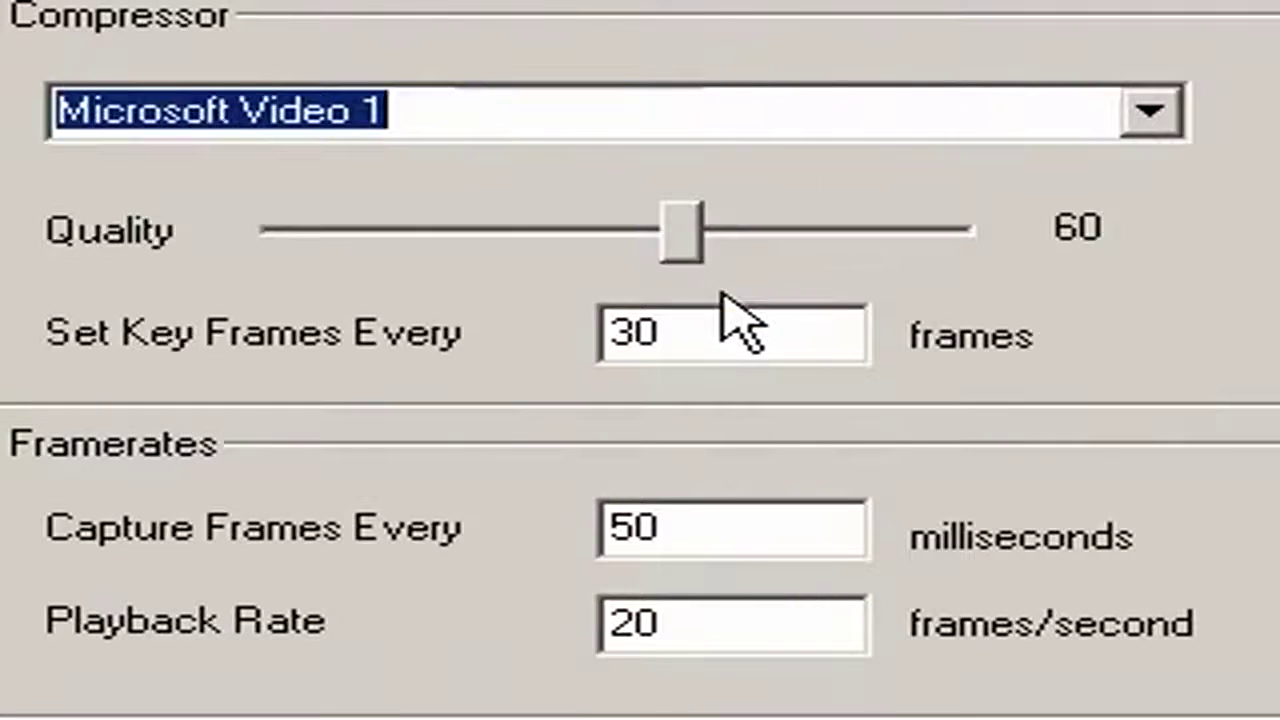
left_click(1152, 114)
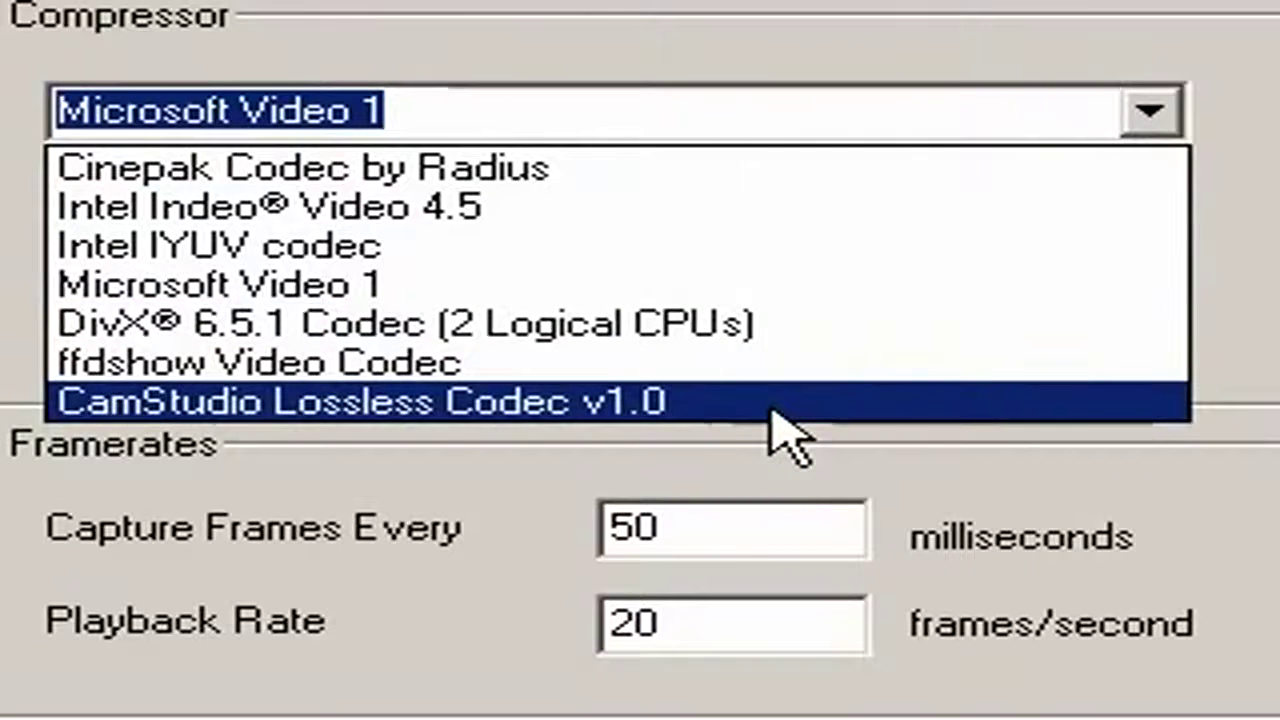
left_click(728, 352)
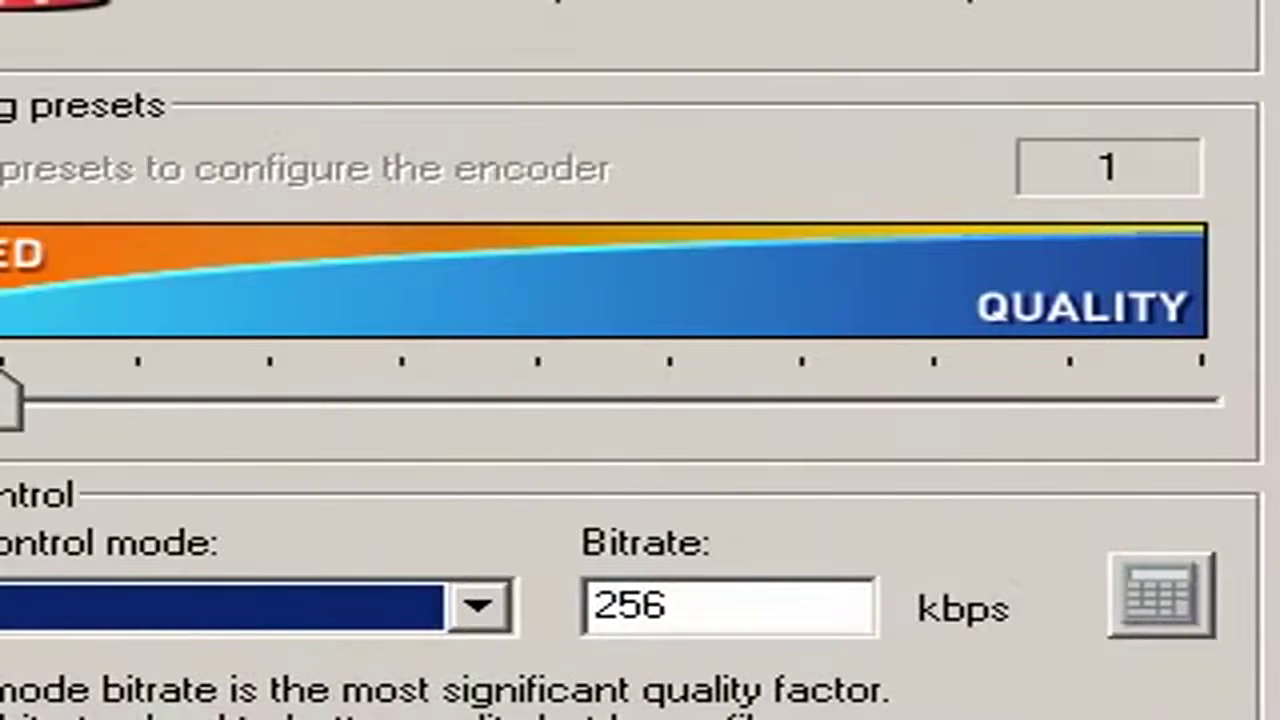
key("Tab")
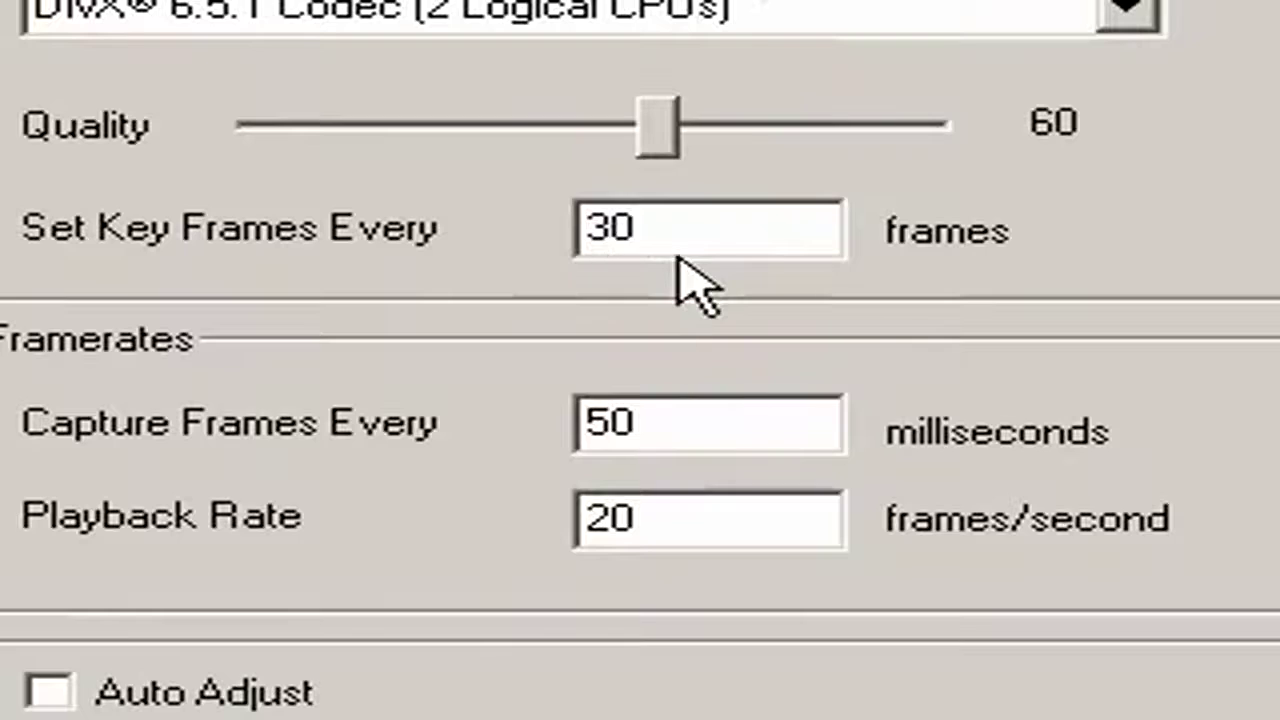
Check key frames 30, capture every 50 ms and playback 20 fps, then accept the video settings.
left_click_drag(708, 243, 551, 241)
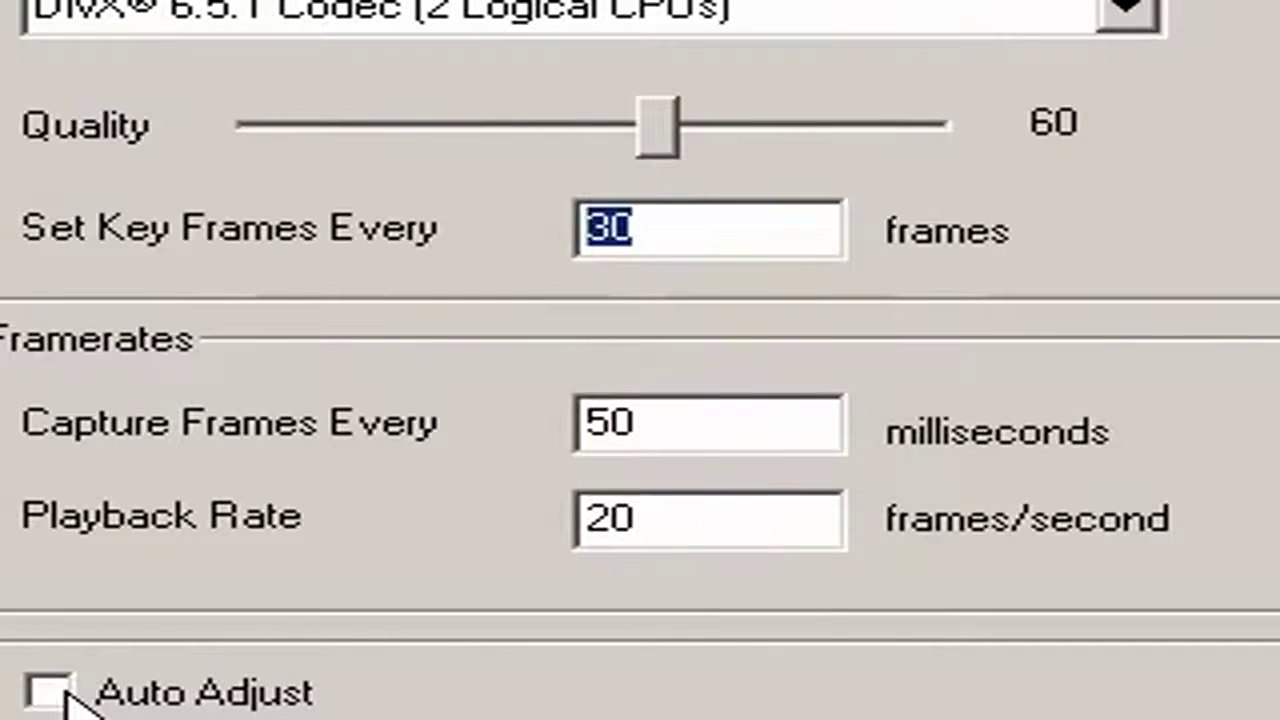
double_click(574, 423)
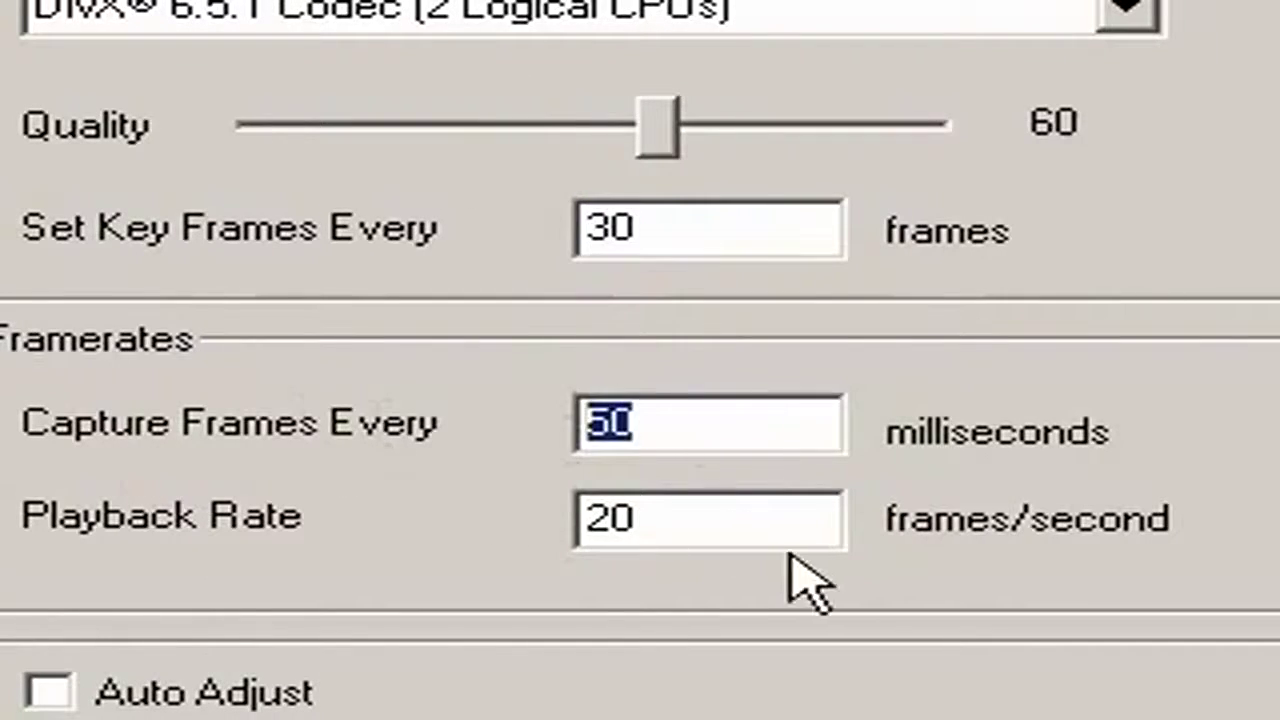
key("Tab")
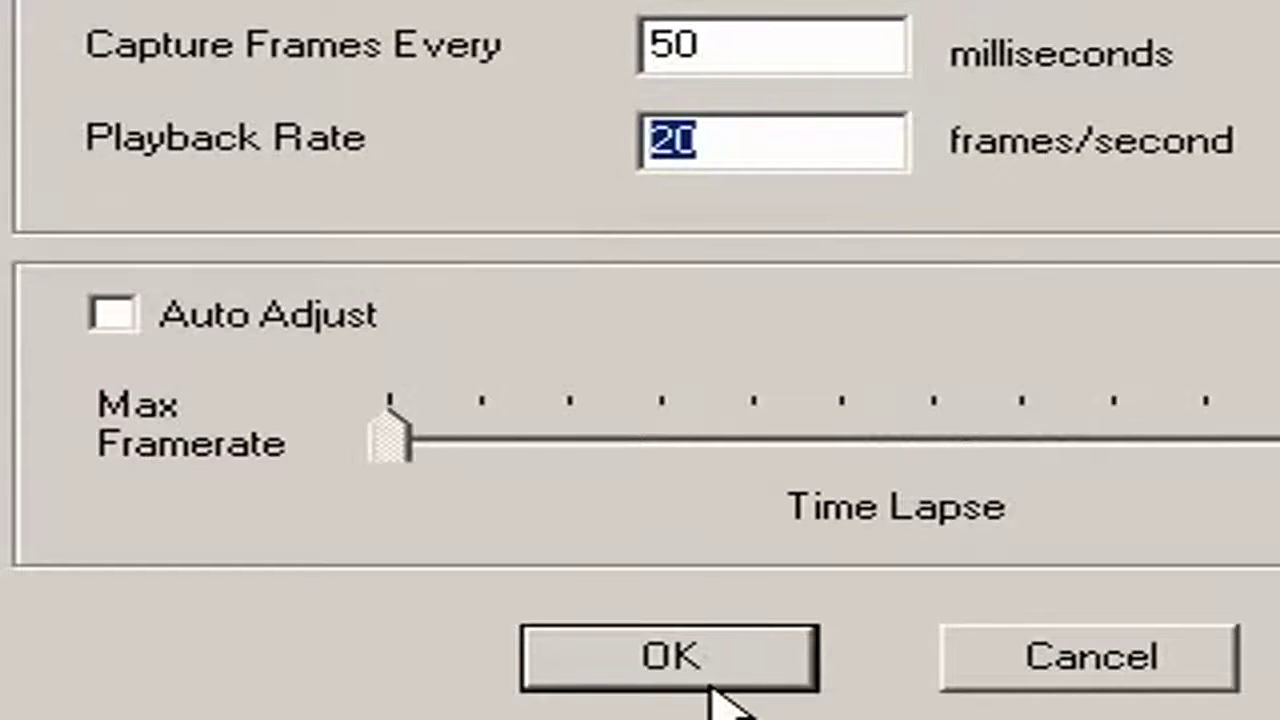
left_click(653, 655)
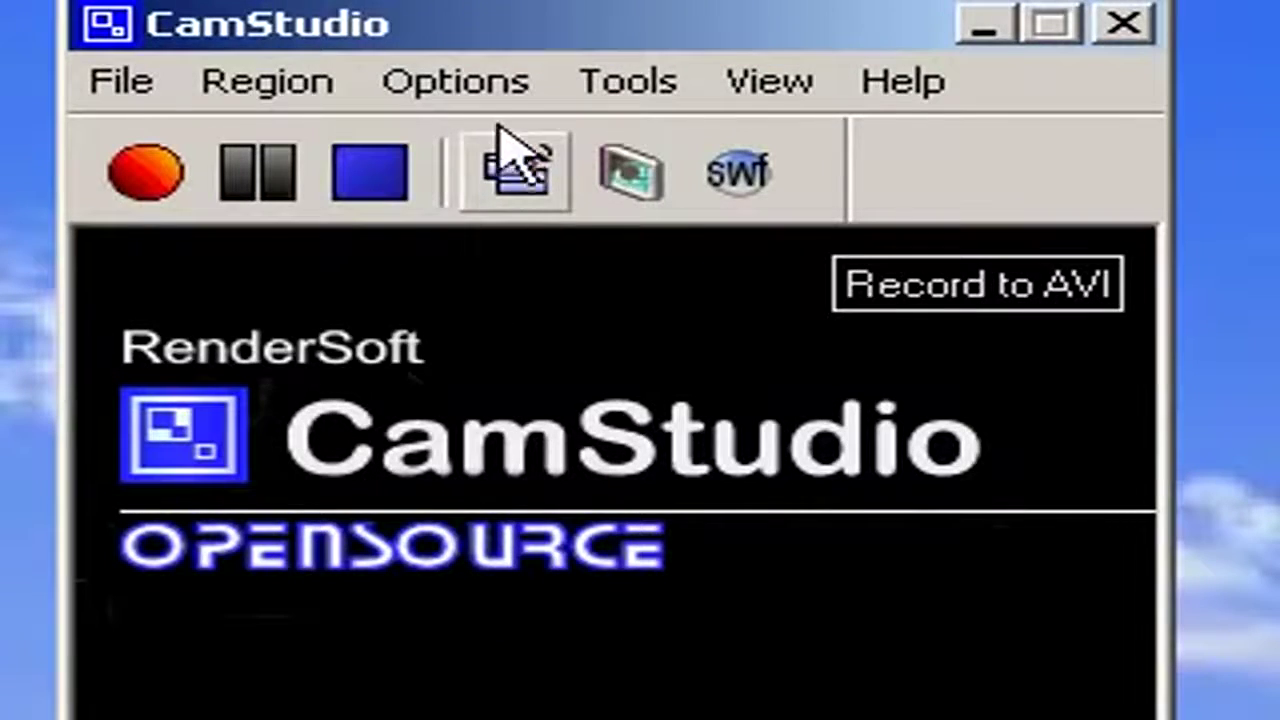
Browse the Options and Region menus and reveal the Audio Options submenu.
left_click(498, 88)
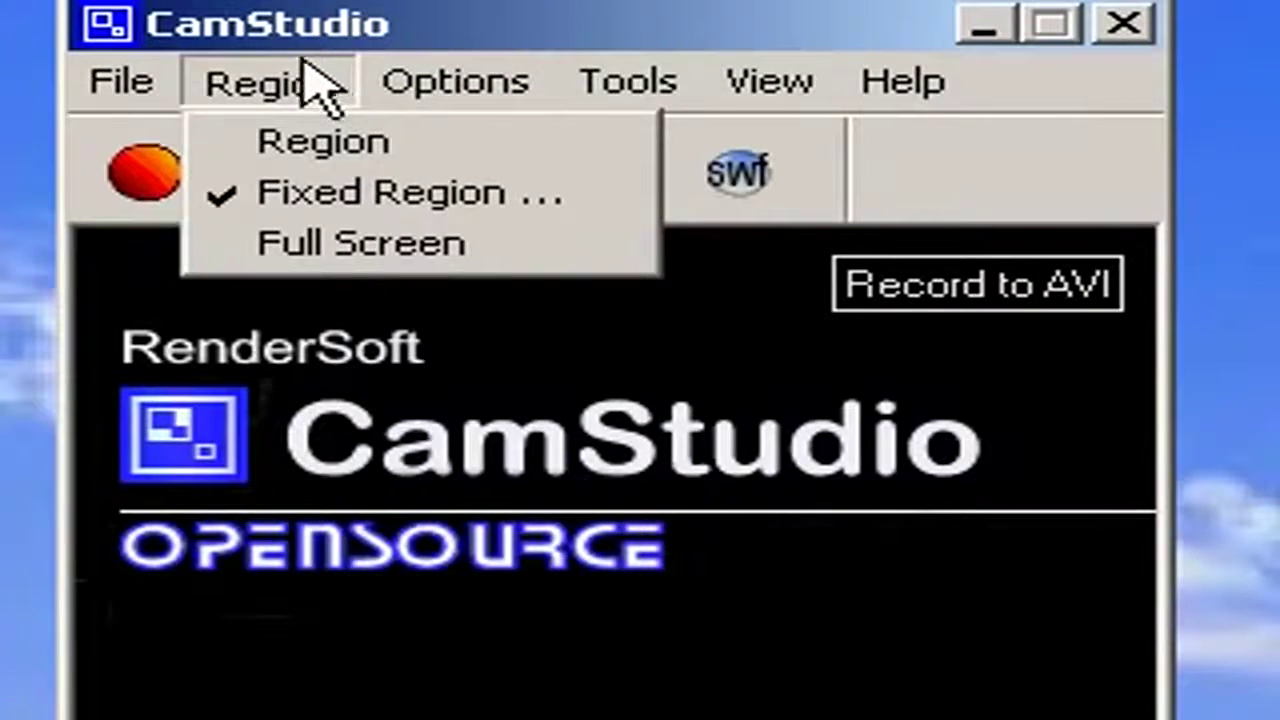
left_click(300, 84)
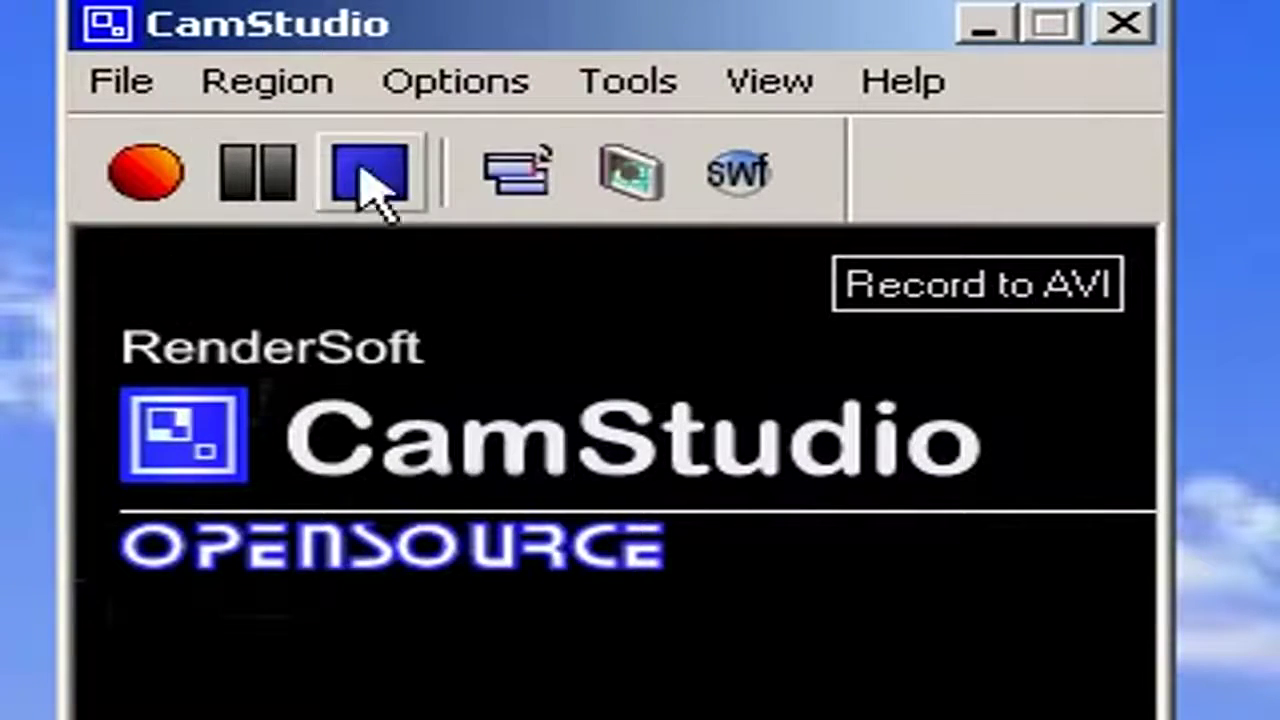
left_click(655, 78)
mouse_move(506, 92)
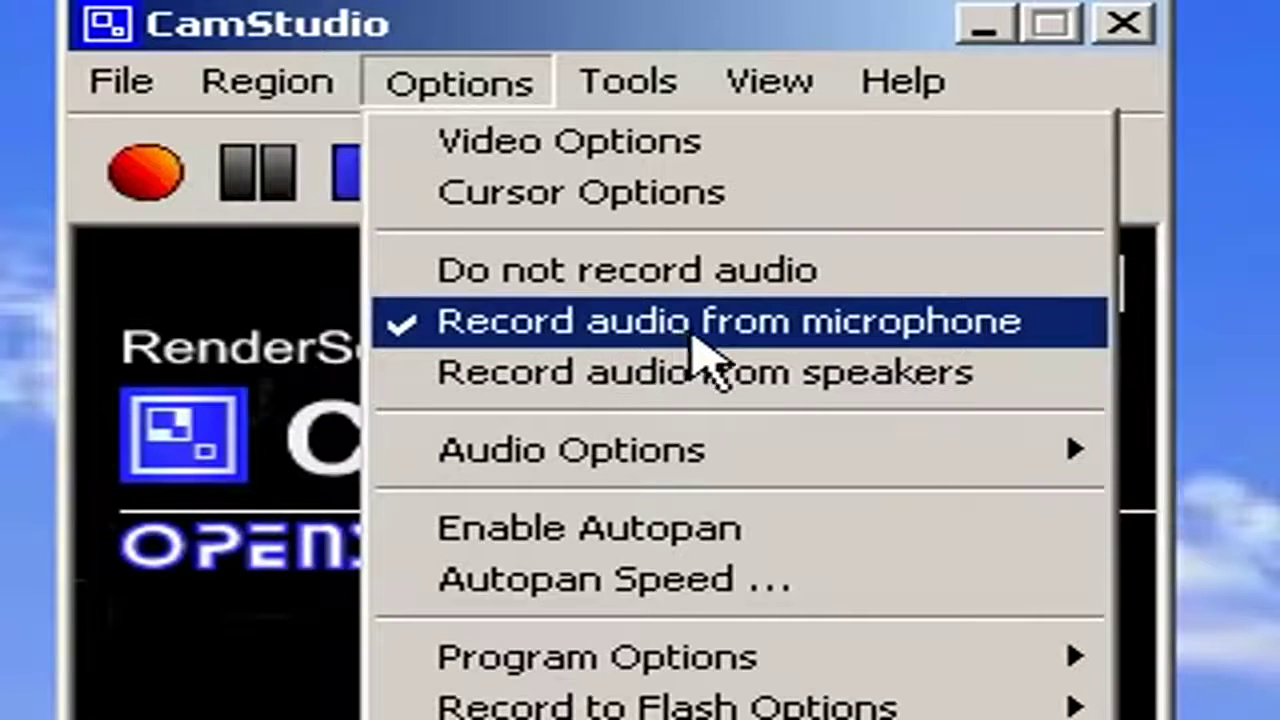
mouse_move(720, 470)
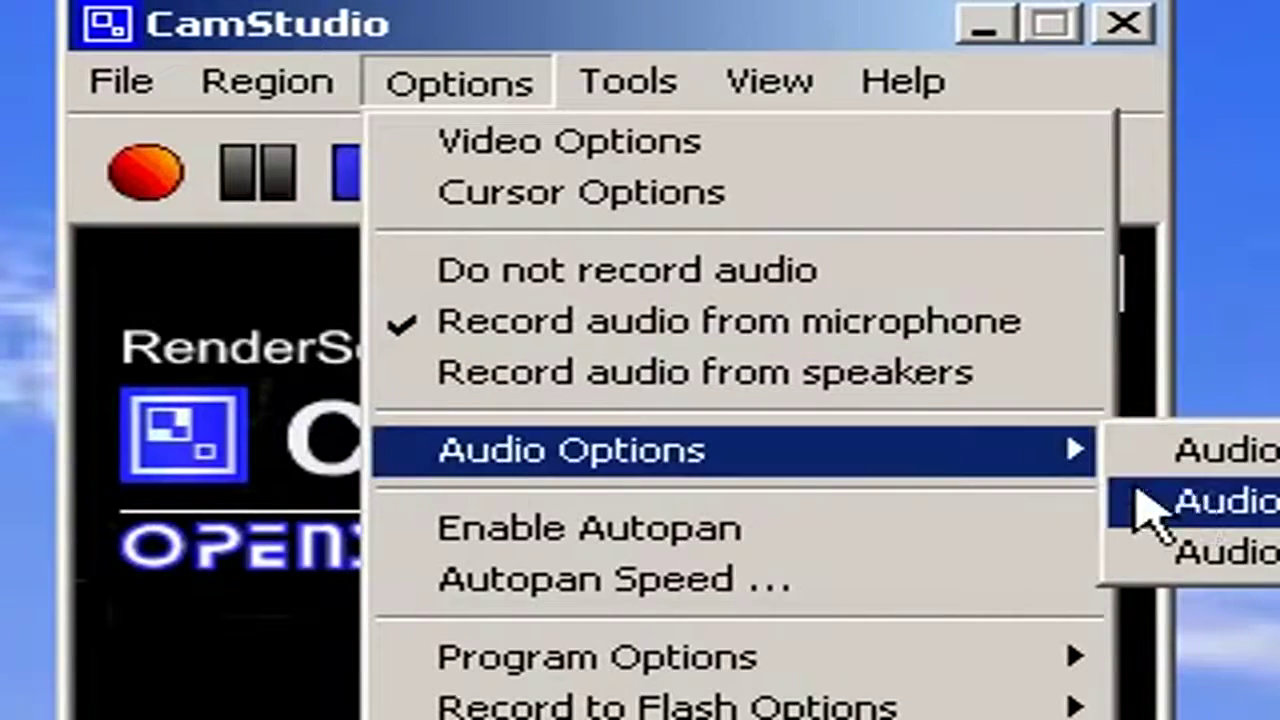
Open Audio Options and keep the 22.05 kHz, mono, 16-bit recording format.
left_click(1215, 462)
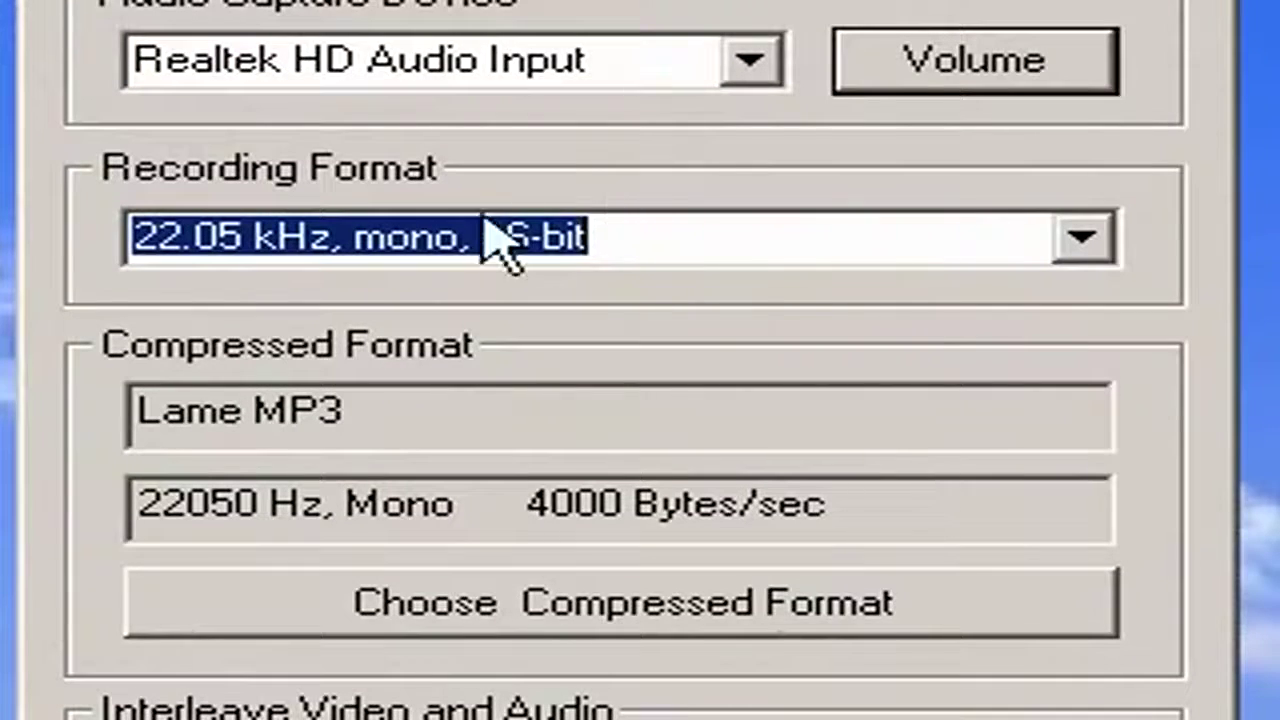
left_click(1085, 236)
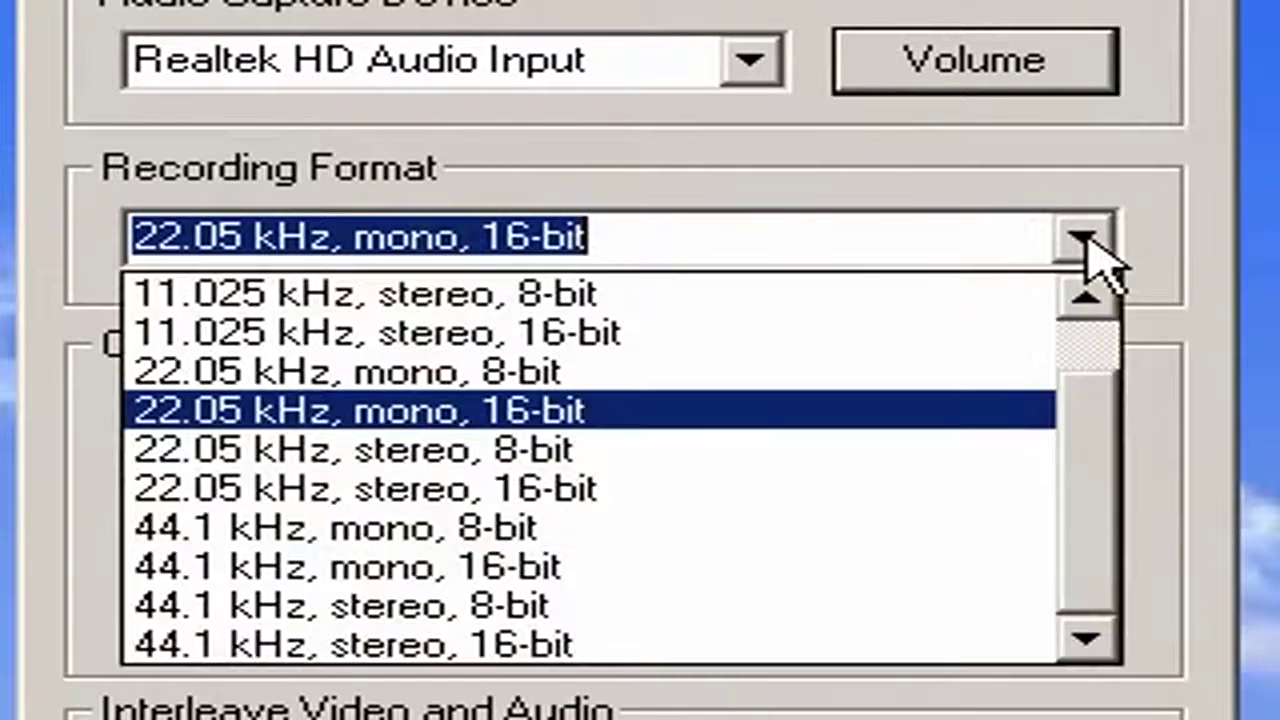
left_click(1085, 236)
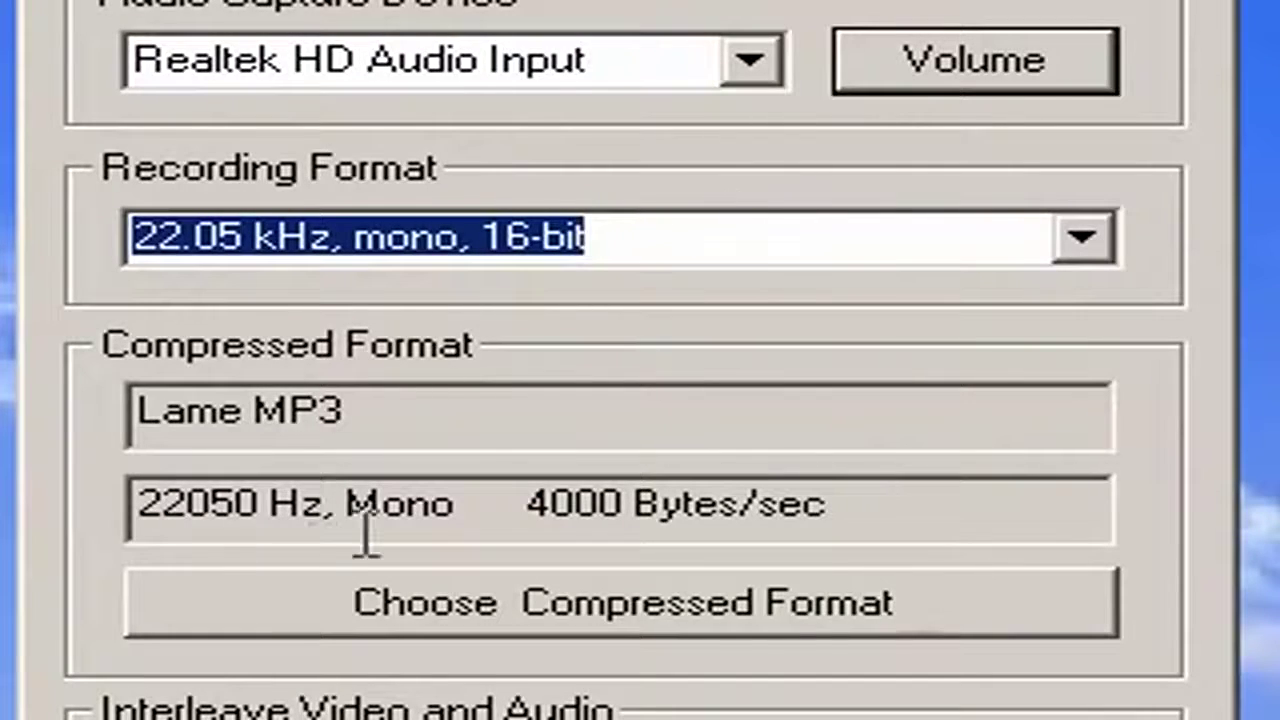
key("Tab")
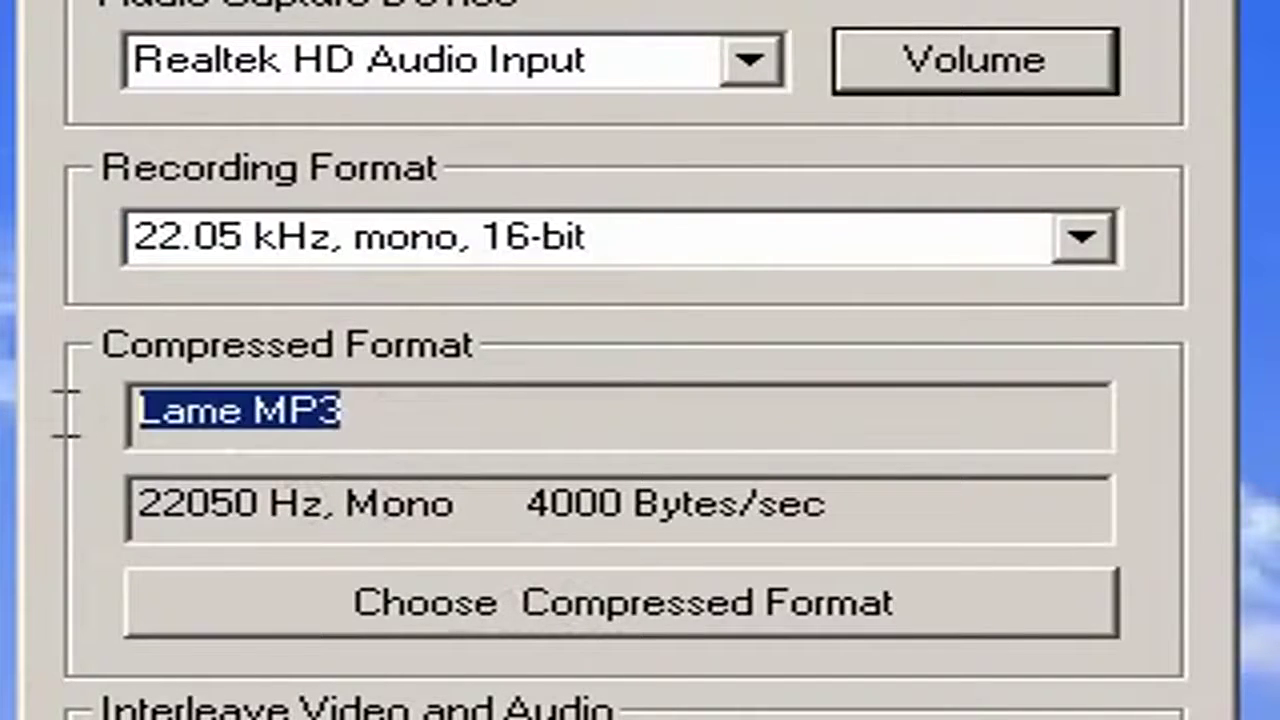
Choose Lame MP3 as the compressed audio format, confirm it, and close the audio settings.
left_click(460, 622)
left_click(449, 562)
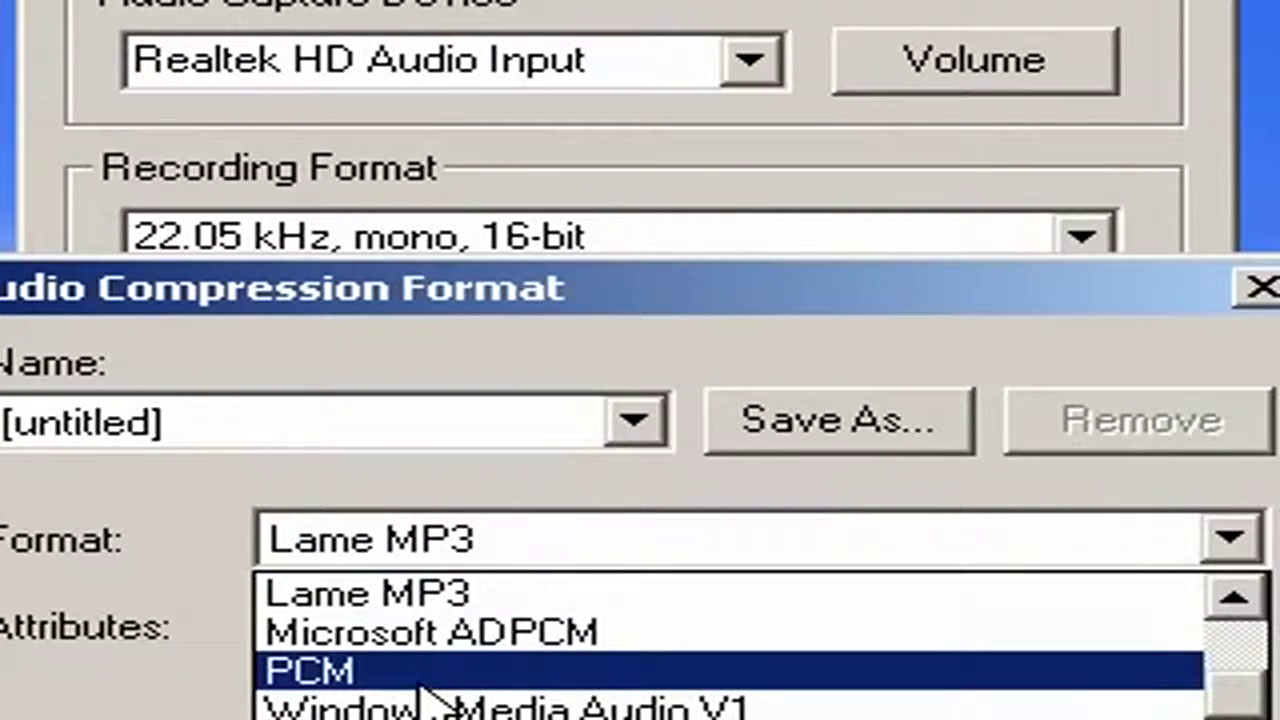
scroll(440, 675, "up", 2)
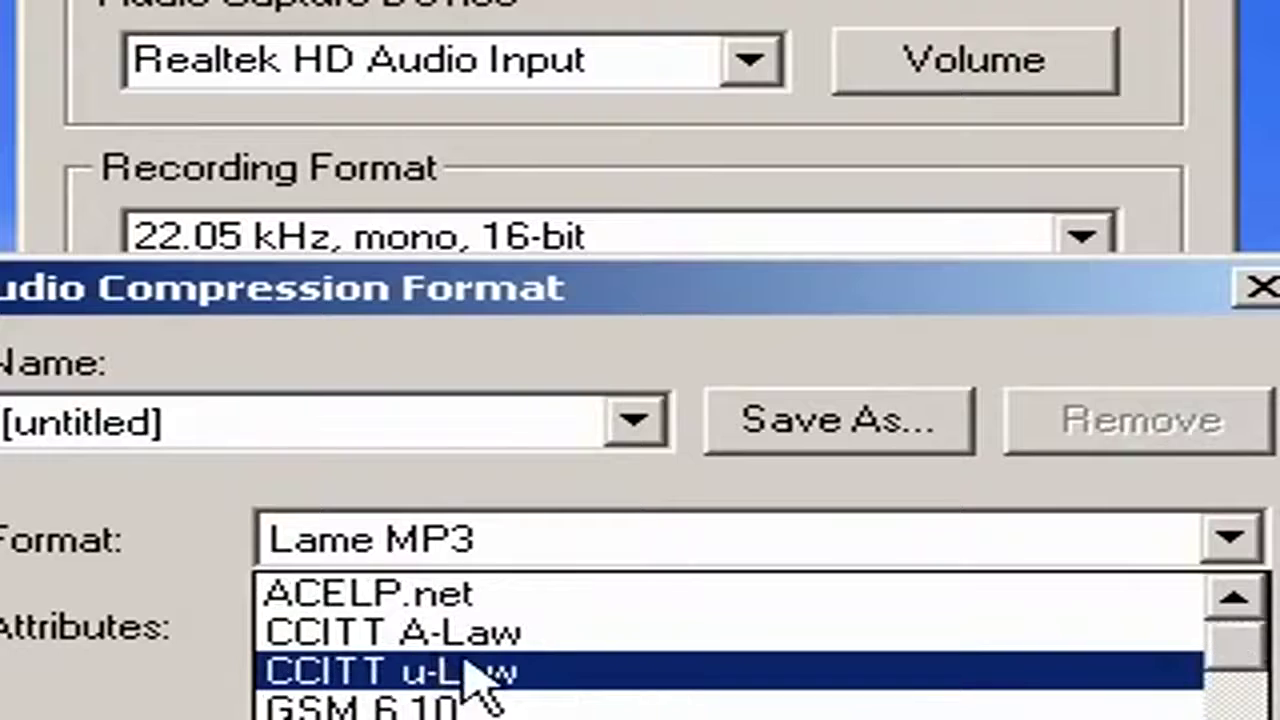
scroll(520, 690, "down", 2)
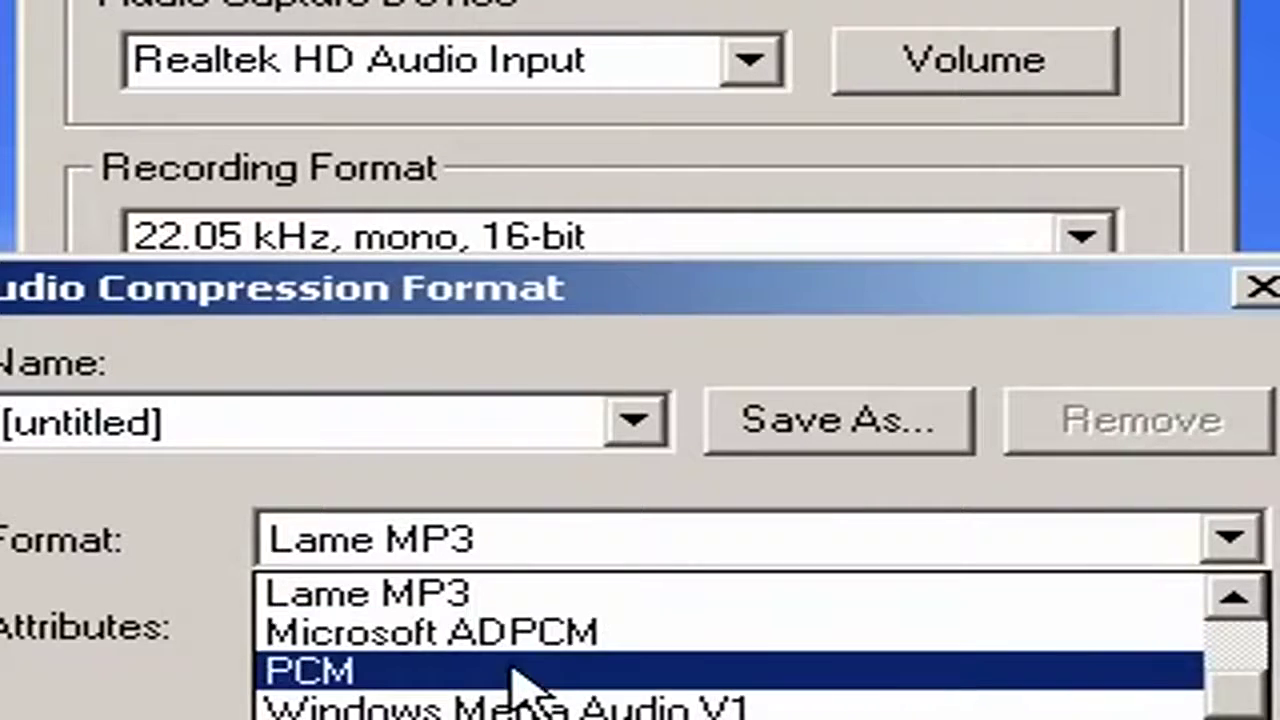
left_click(510, 672)
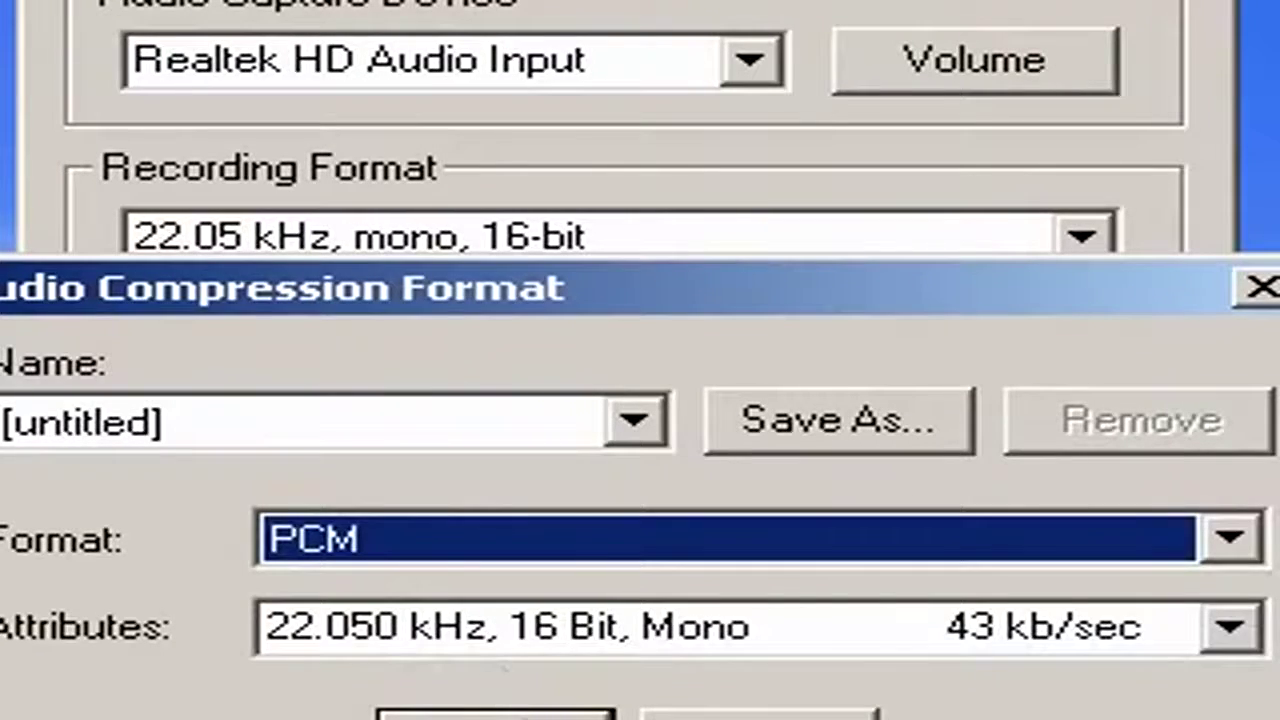
left_click(492, 552)
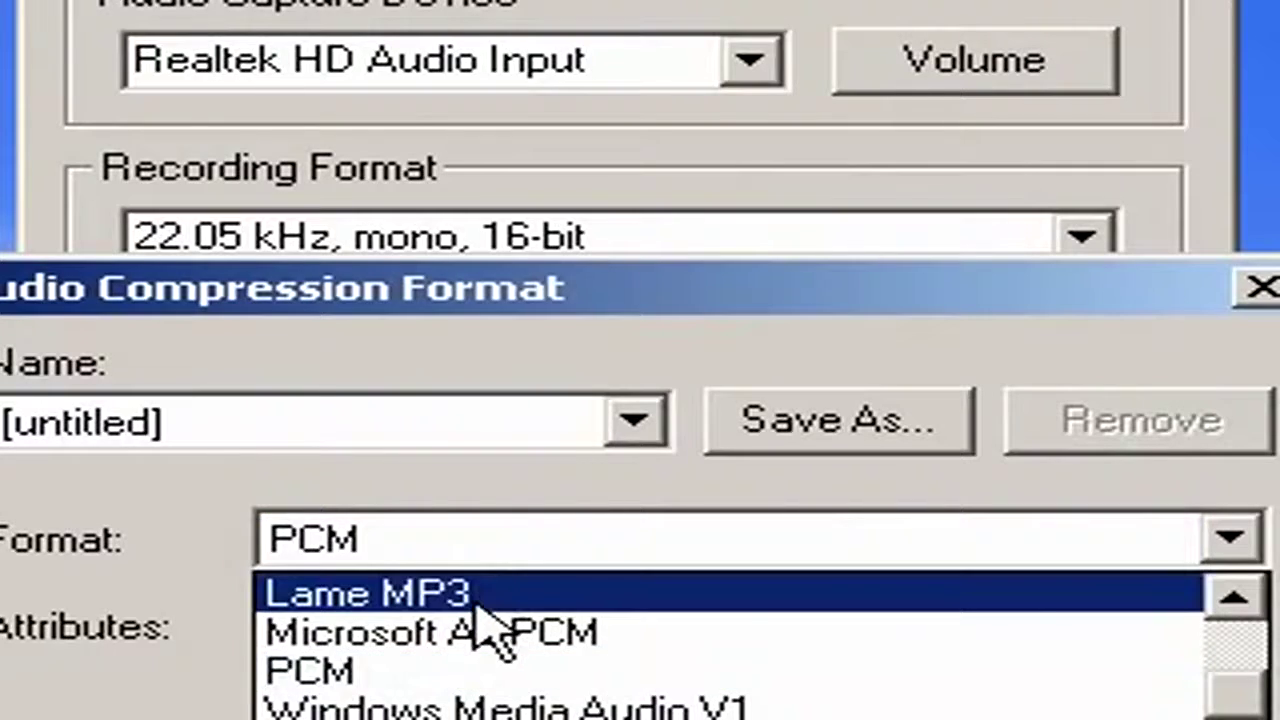
left_click(480, 598)
key("Return")
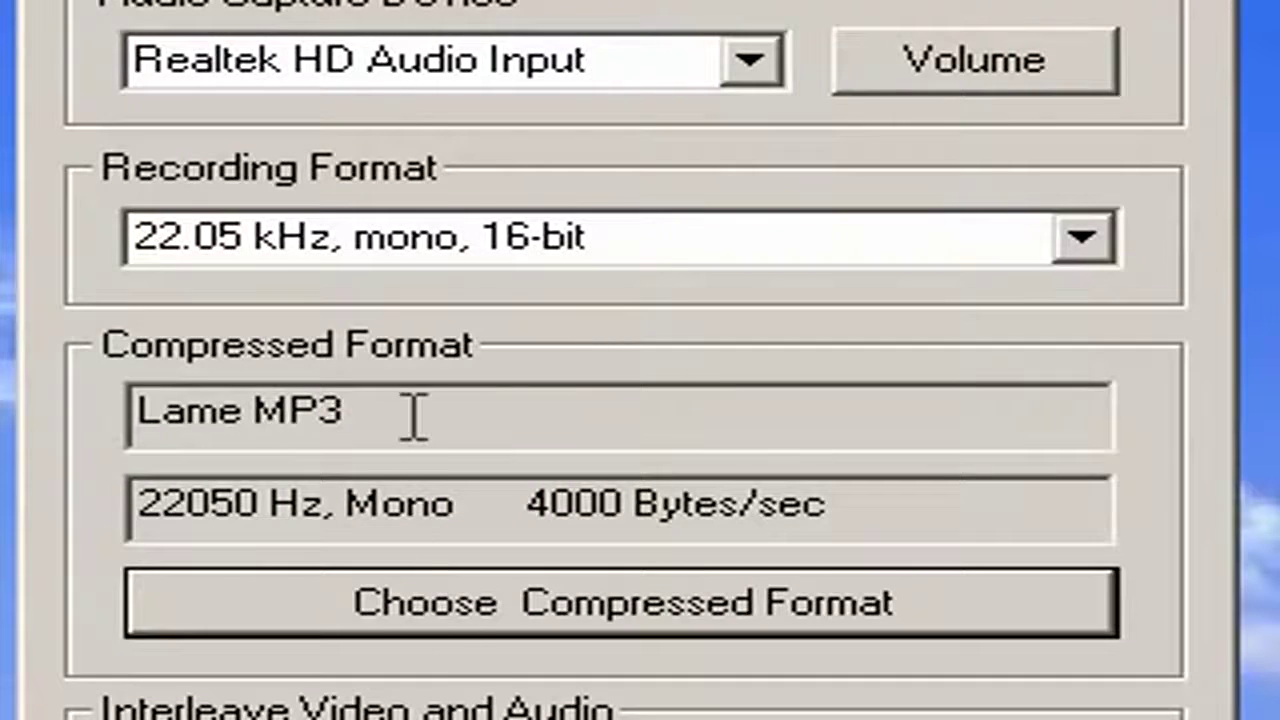
left_click_drag(414, 414, 88, 480)
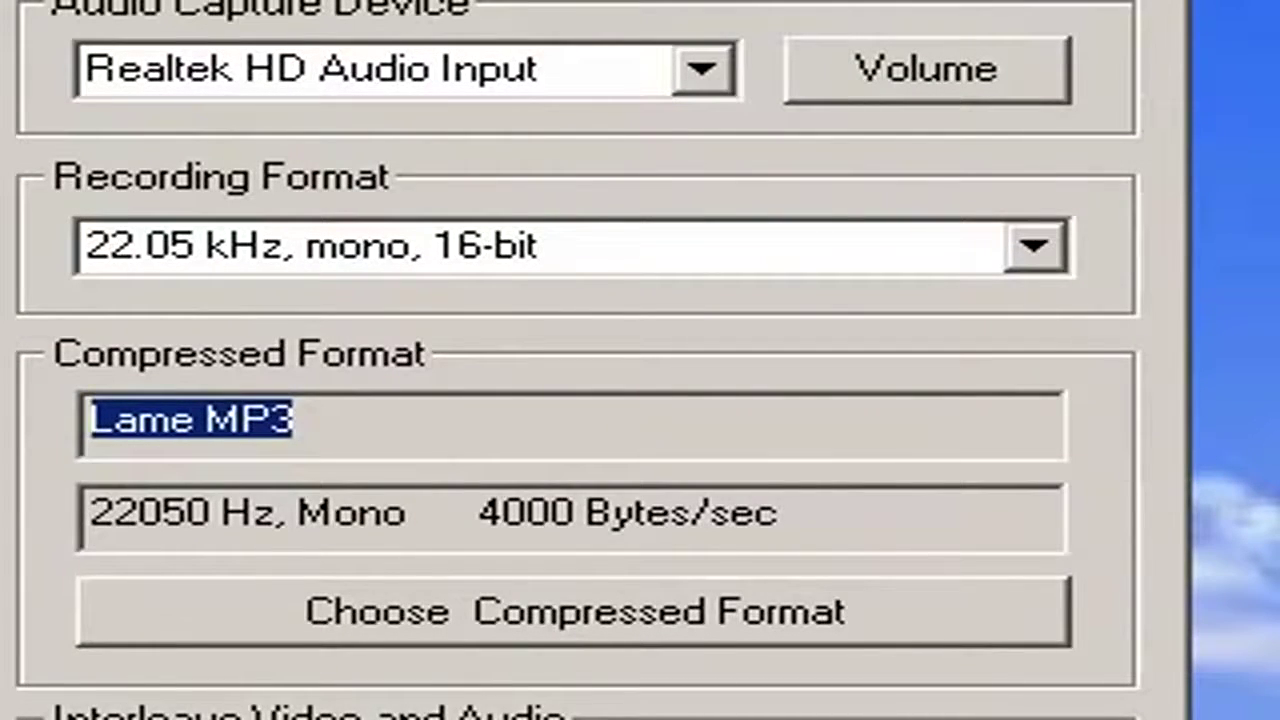
key("Return")
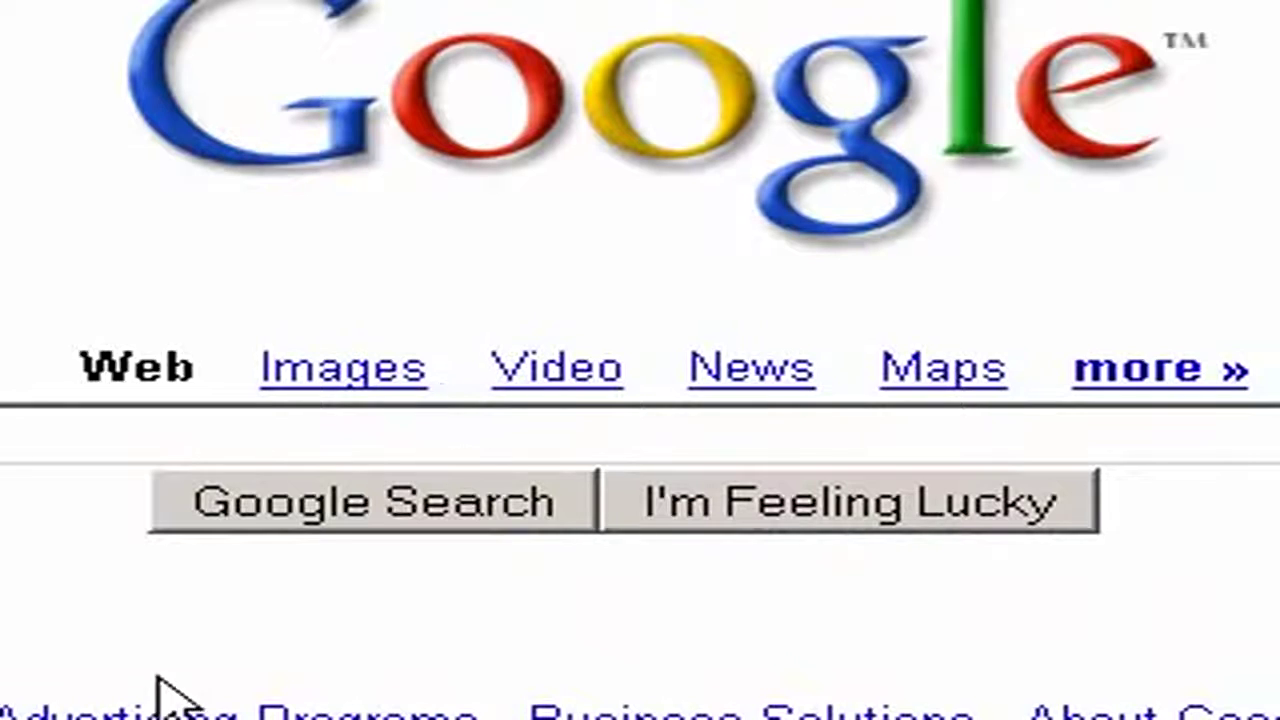
Search Google for the LAME download for Audacity and open the Audacity Windows download result.
left_click(290, 432)
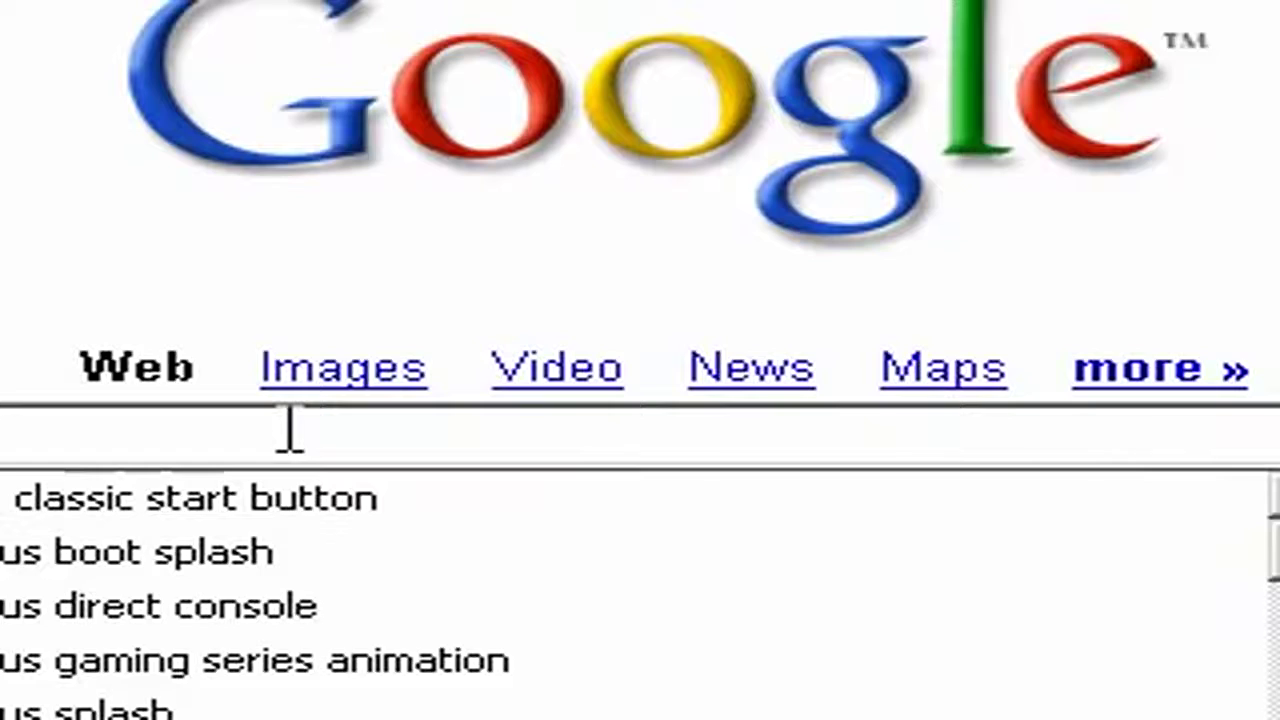
left_click(290, 432)
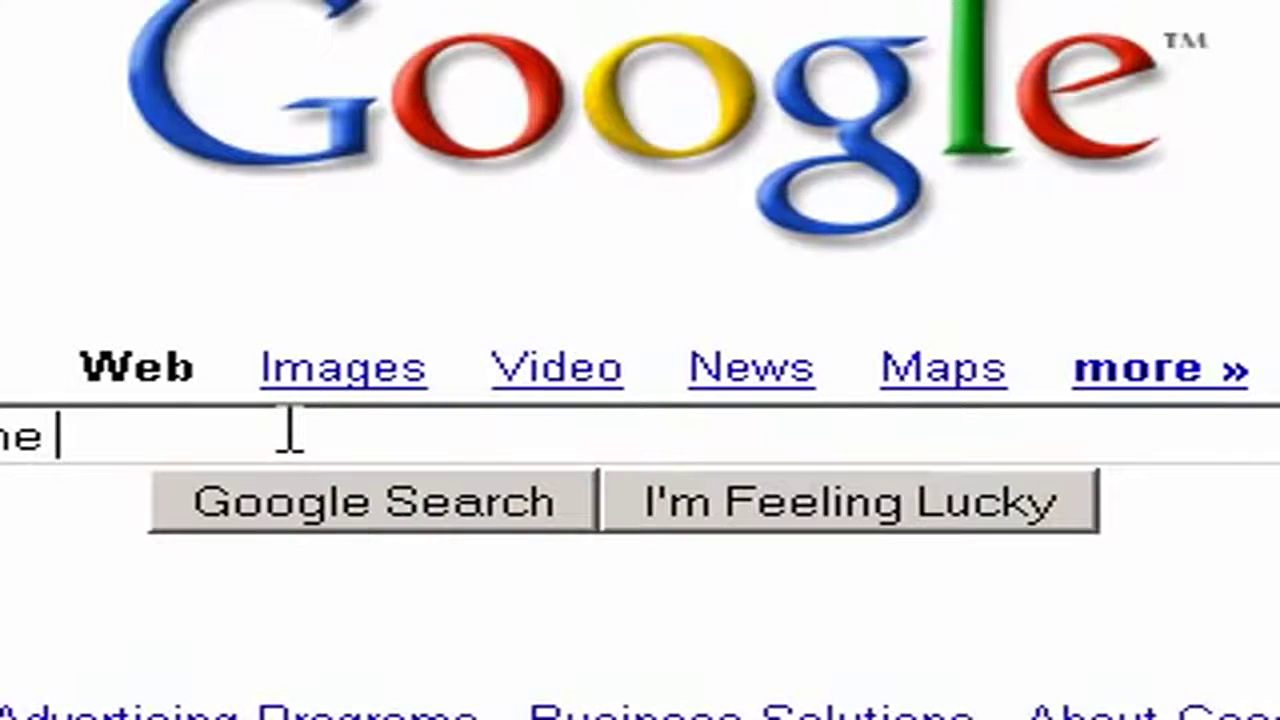
type("load audacity")
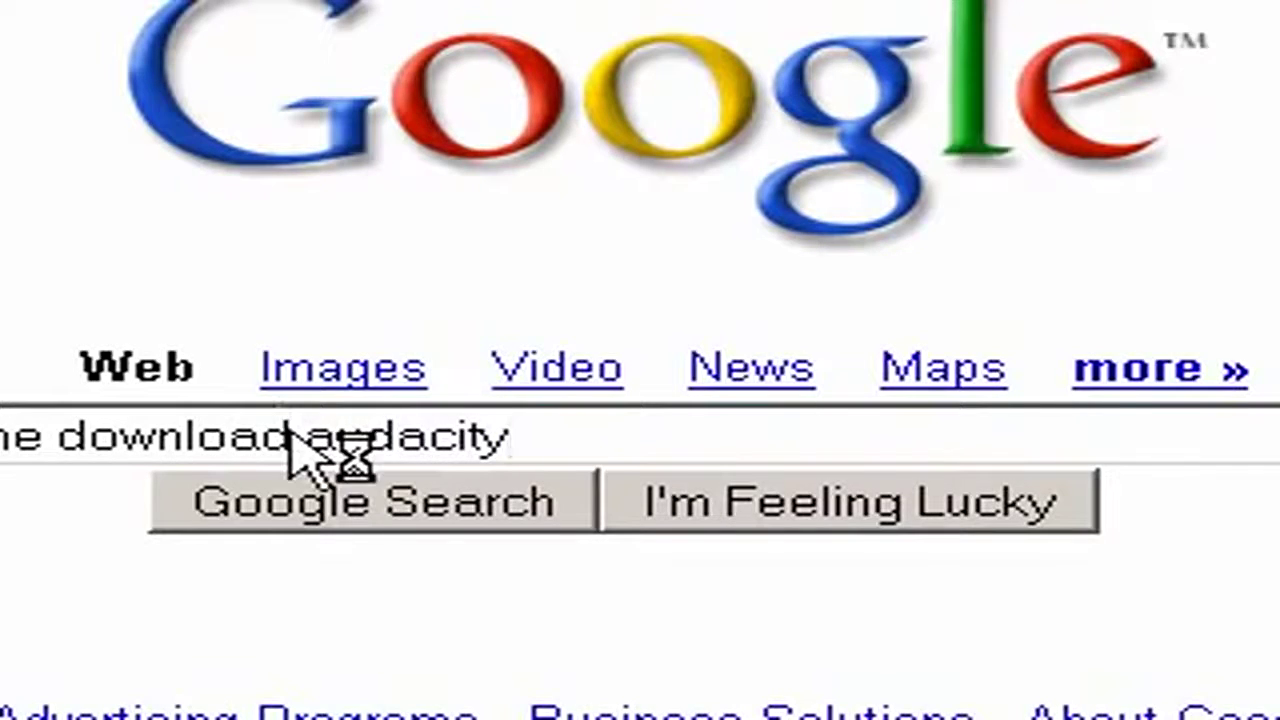
key("Return")
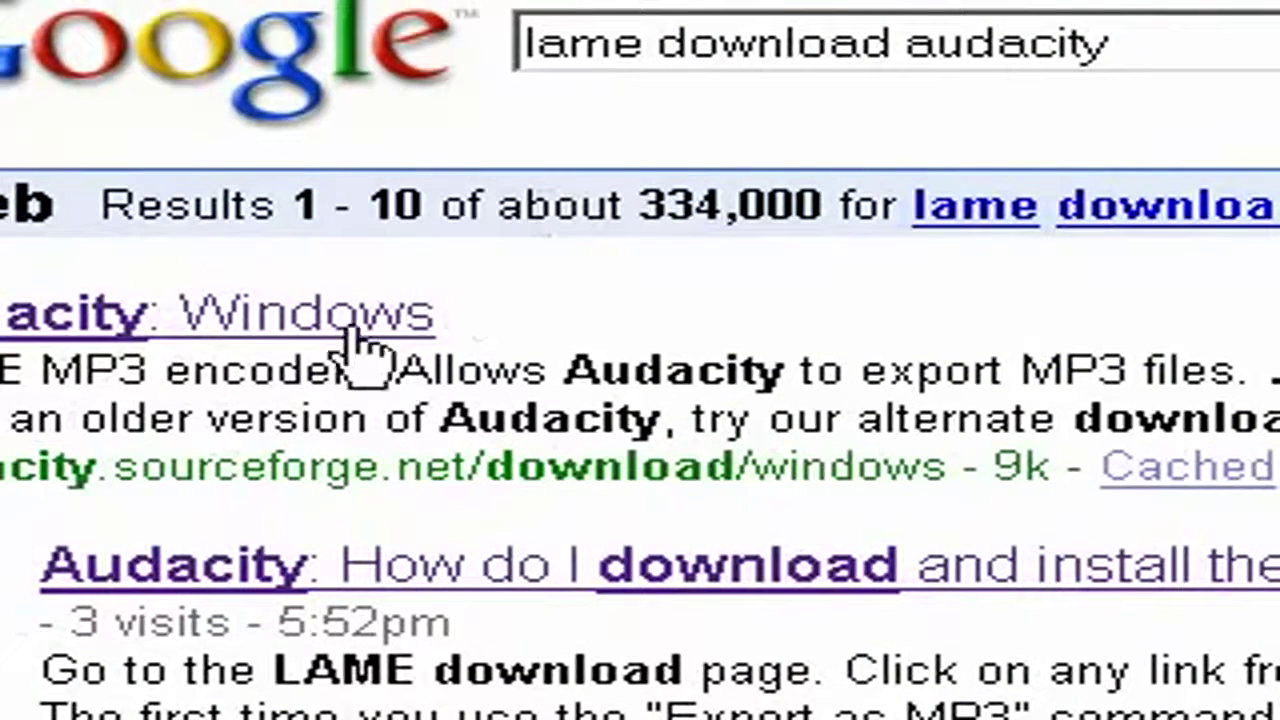
left_click(90, 330)
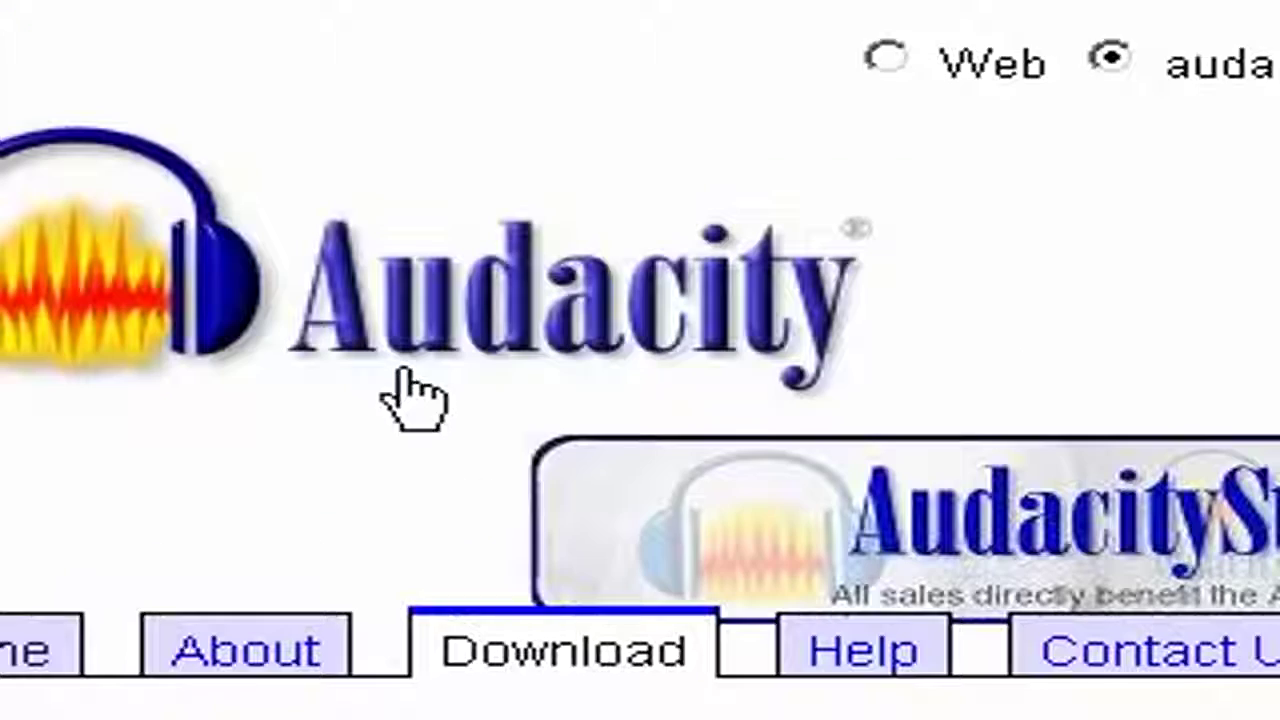
Follow the LAME MP3 encoder instructions to the download page and save lame-3.96.1.zip to disk.
scroll(593, 396, "down", 5)
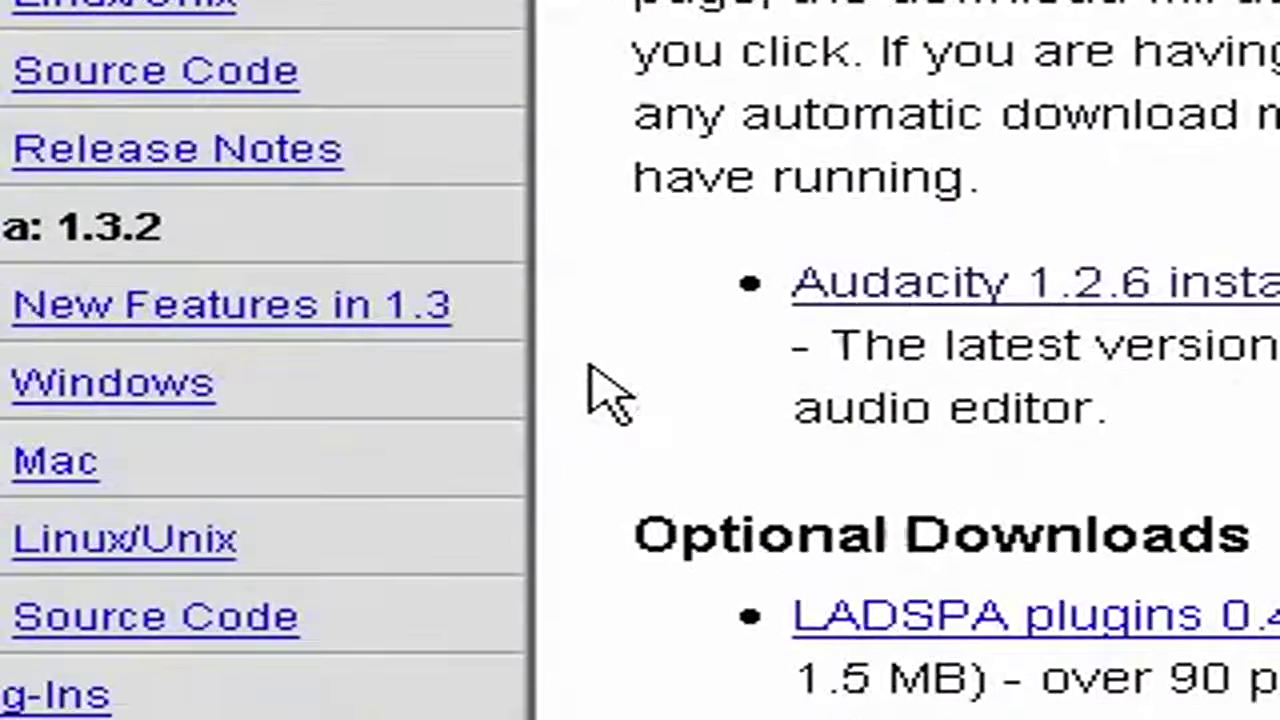
scroll(614, 391, "up", 2)
scroll(851, 543, "down", 3)
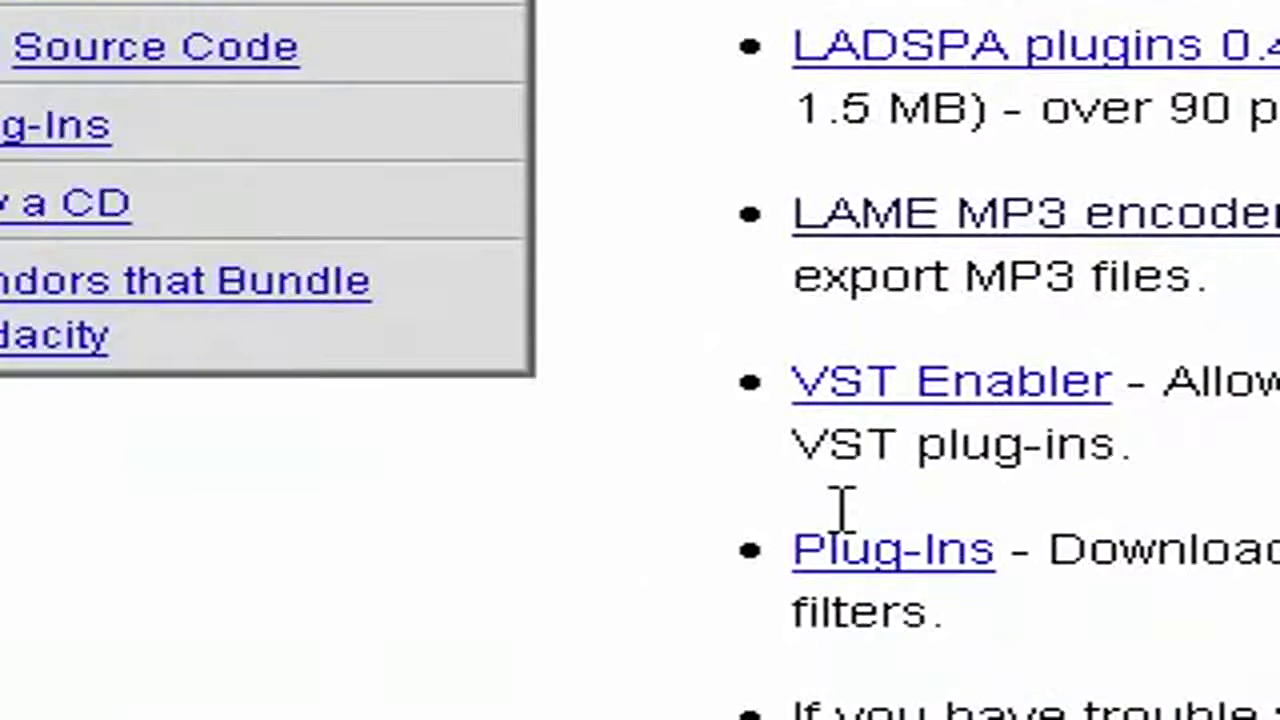
left_click(894, 263)
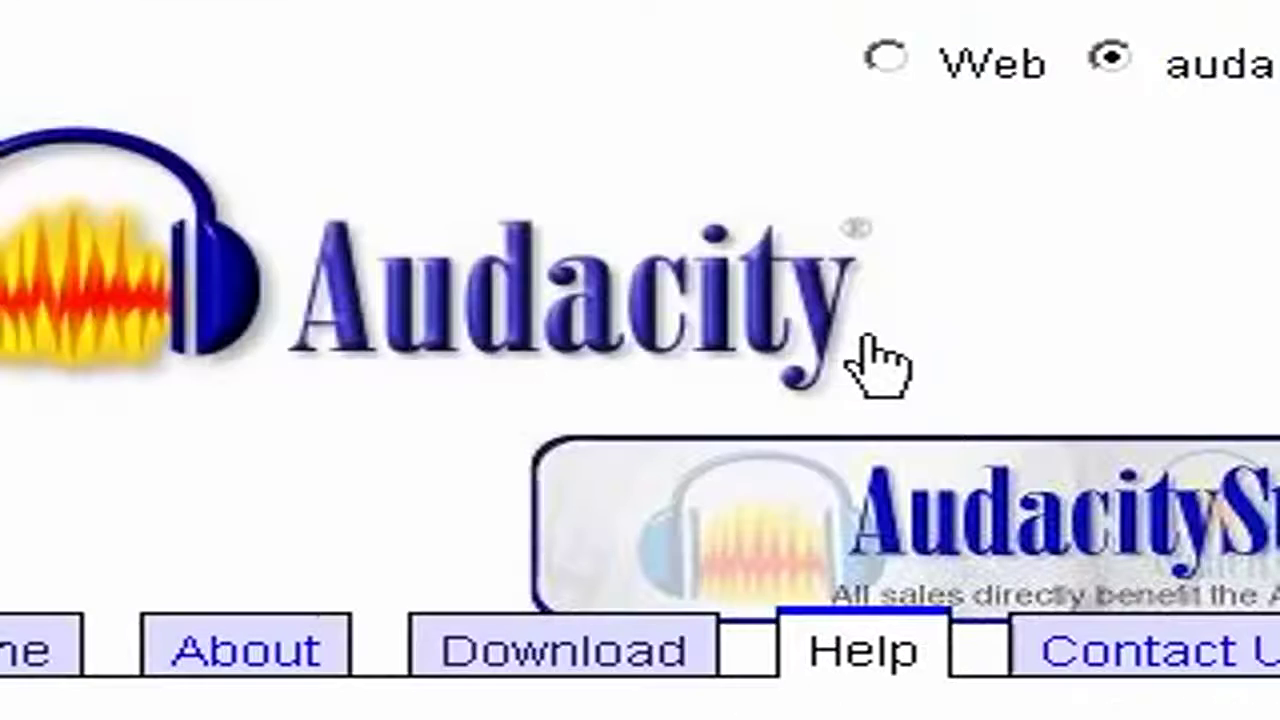
scroll(860, 390, "down", 5)
scroll(838, 400, "down", 3)
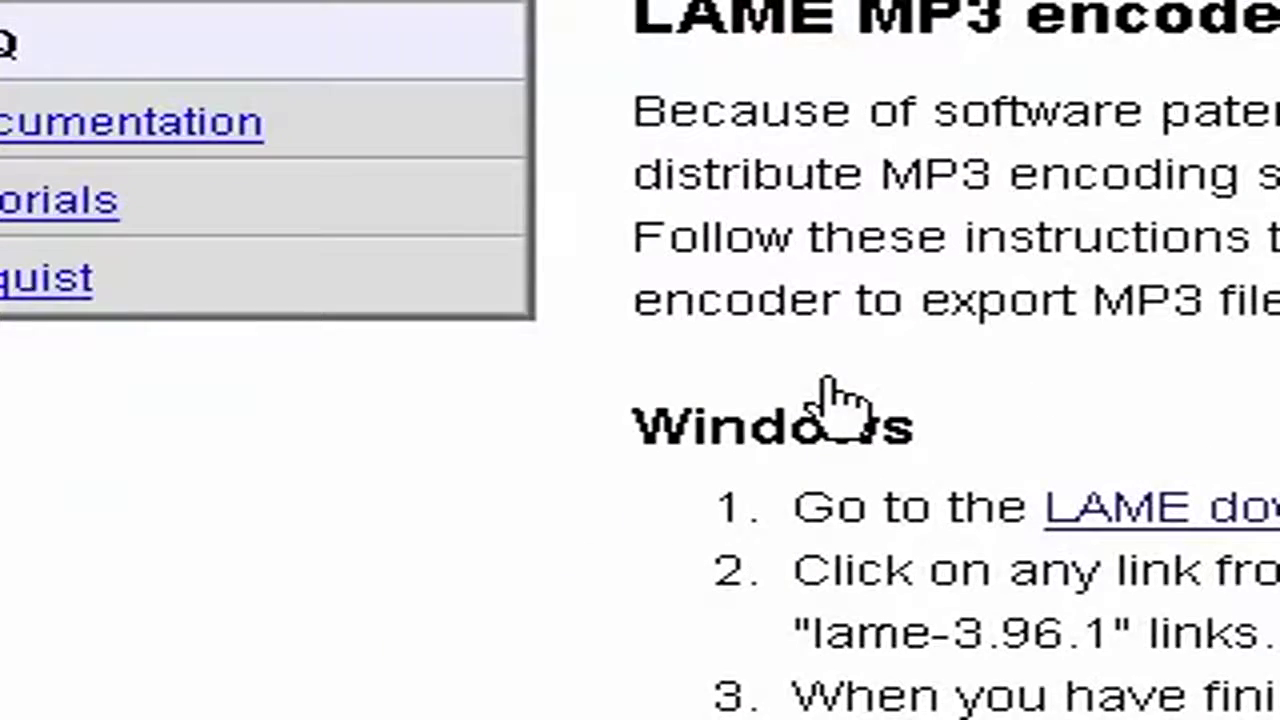
left_click(1145, 512)
scroll(1140, 520, "down", 3)
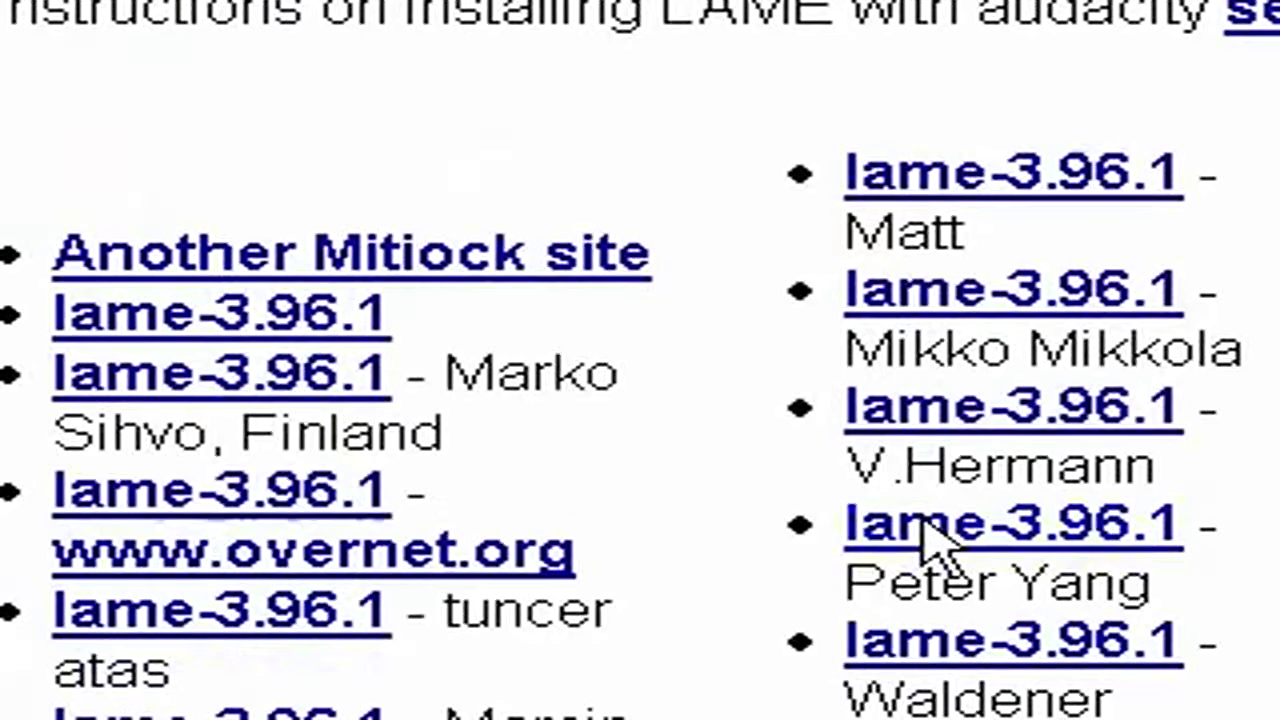
left_click(300, 312)
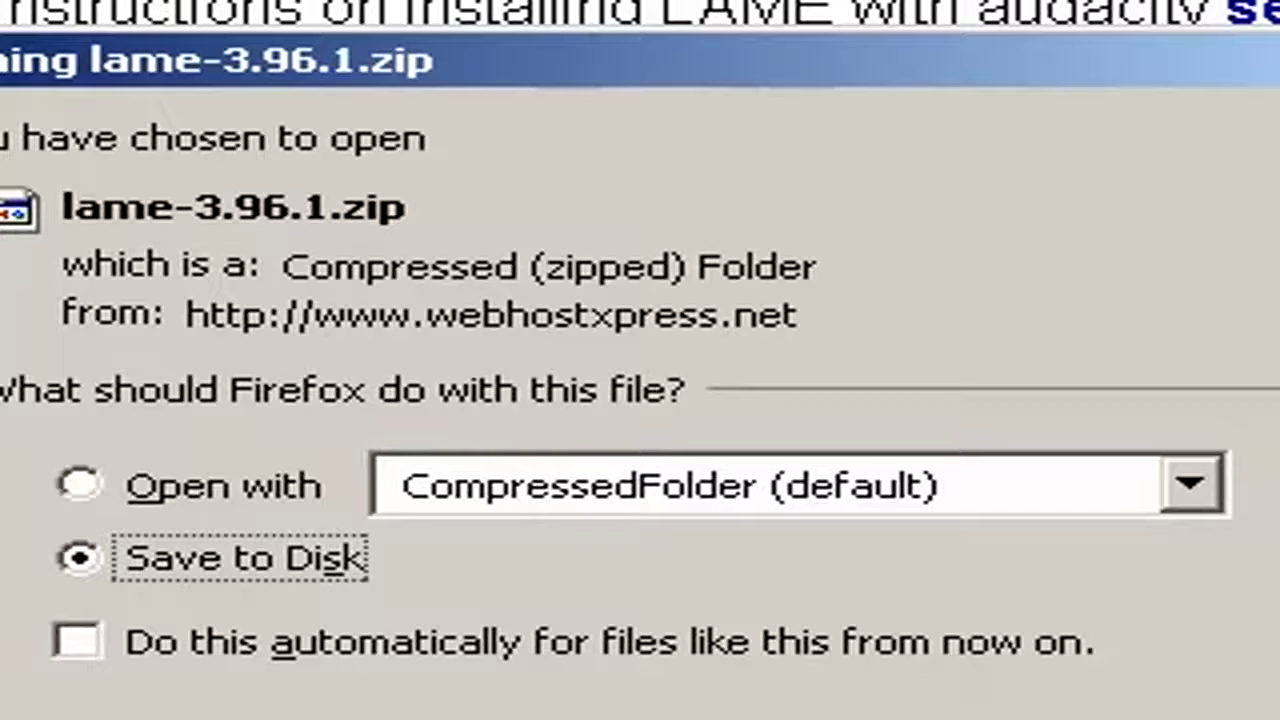
key("Return")
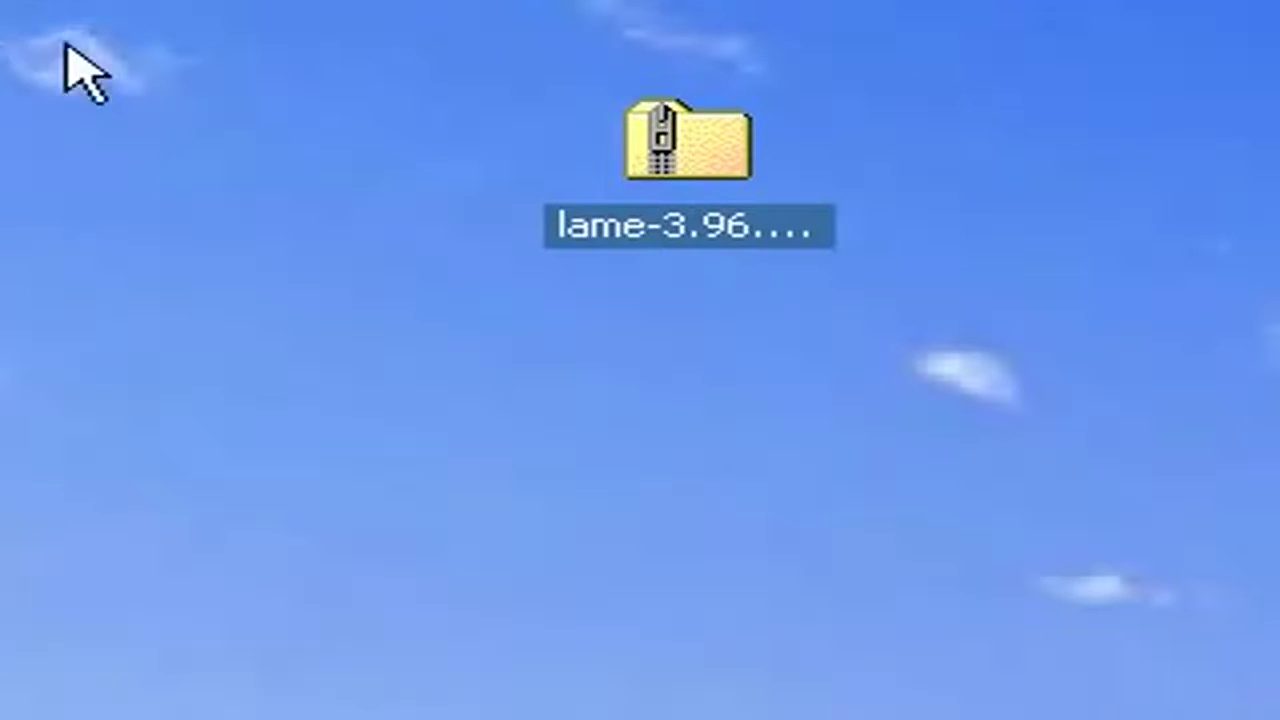
Extract the downloaded LAME zip into a lame-3.96.1 folder on the desktop.
right_click(310, 202)
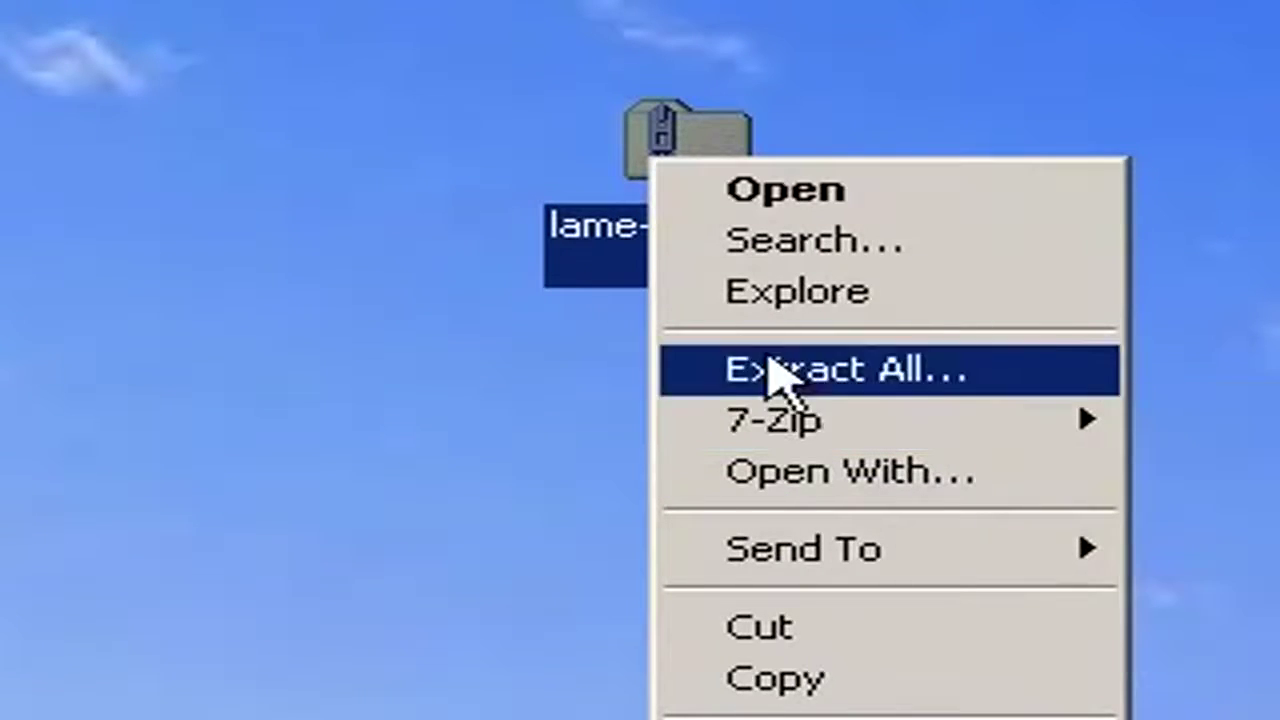
key("Escape")
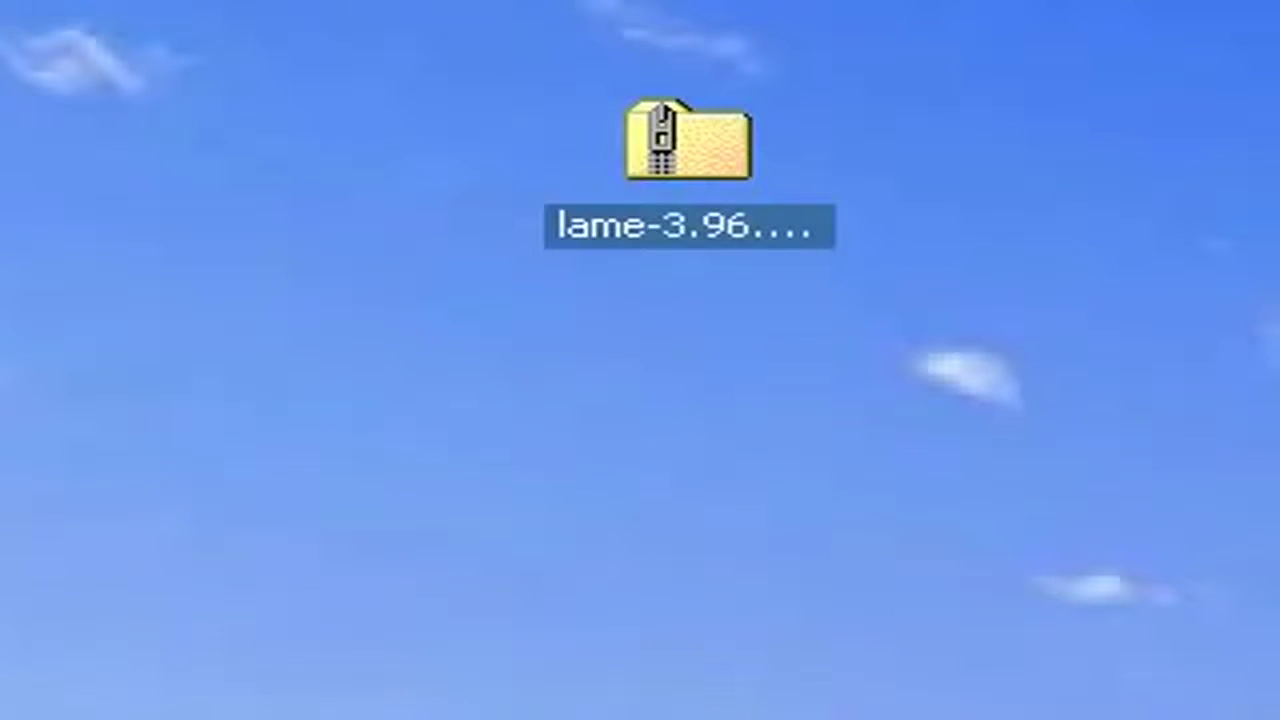
left_click_drag(5, 400, 135, 275)
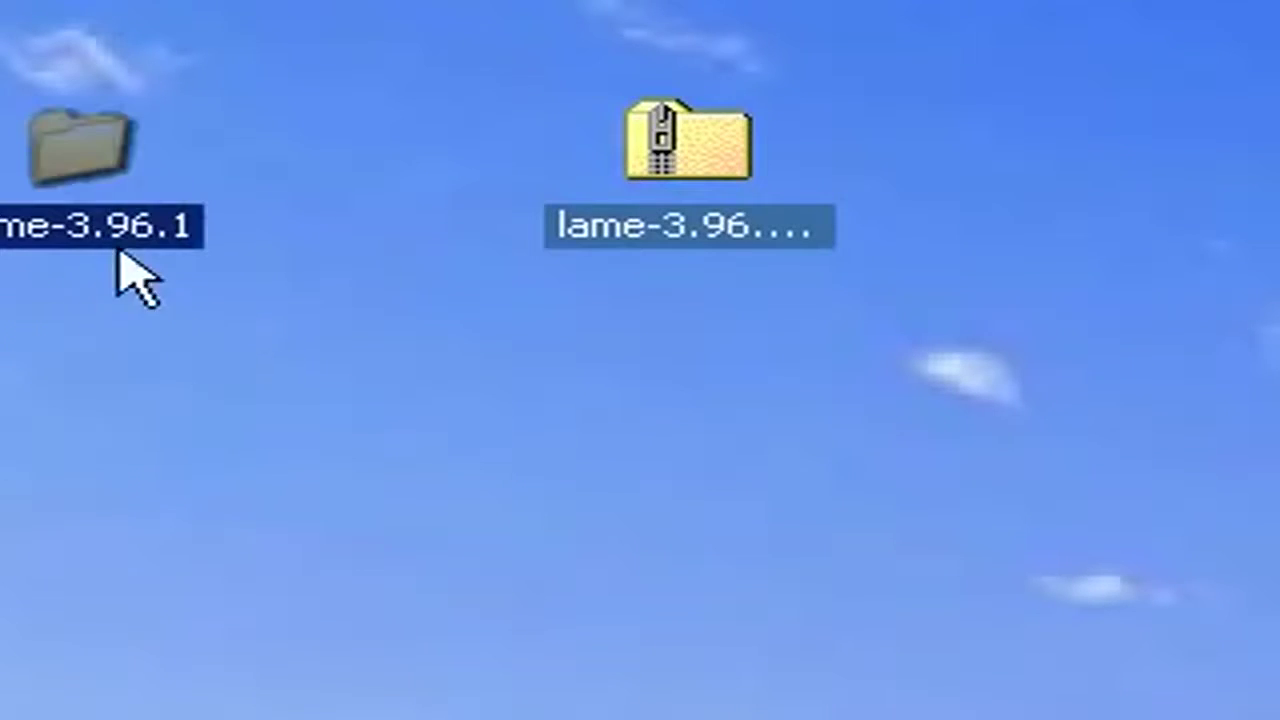
Install the LameACM codec from the lame-3.96.1 ACM folder, then close the window.
double_click(85, 222)
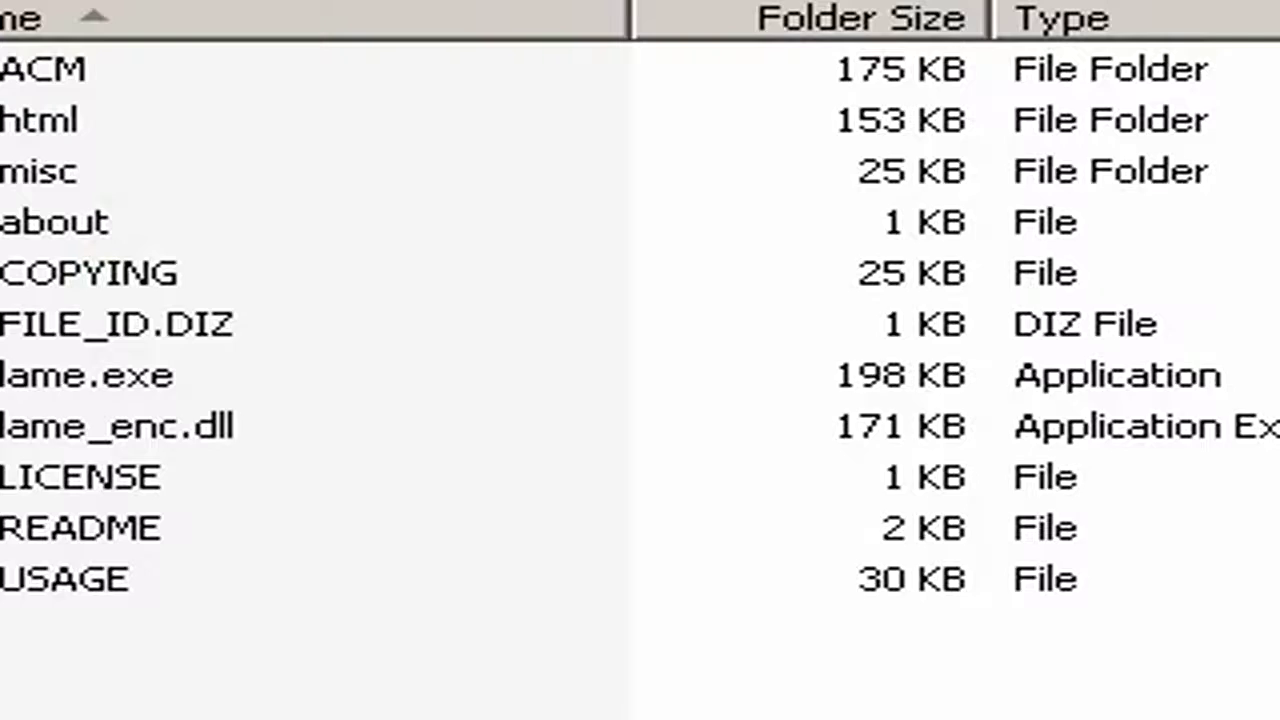
left_click(66, 71)
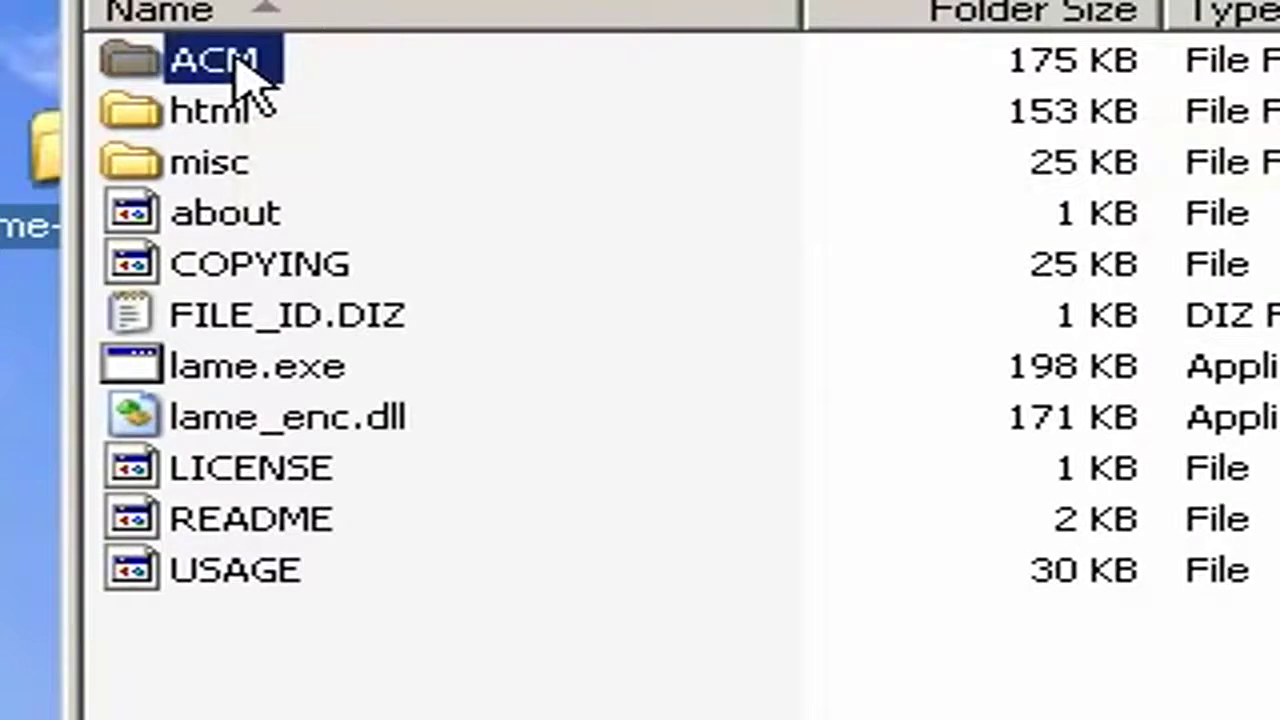
double_click(238, 68)
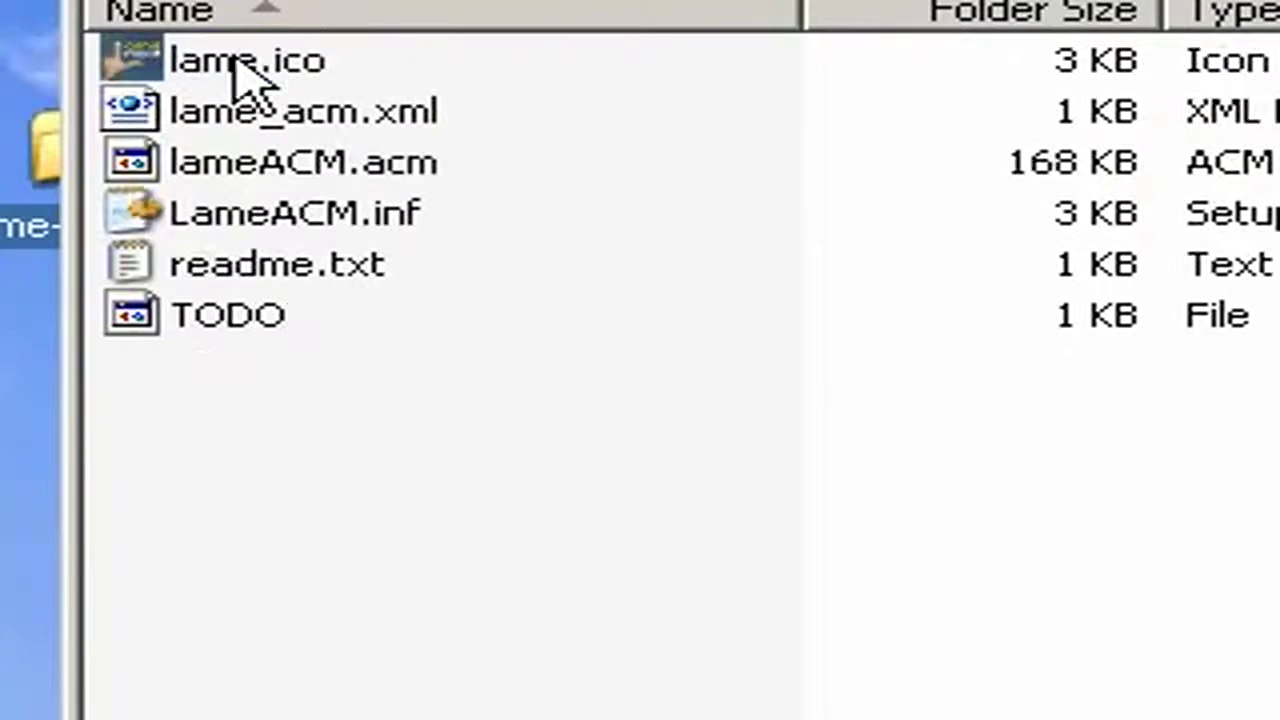
right_click(308, 230)
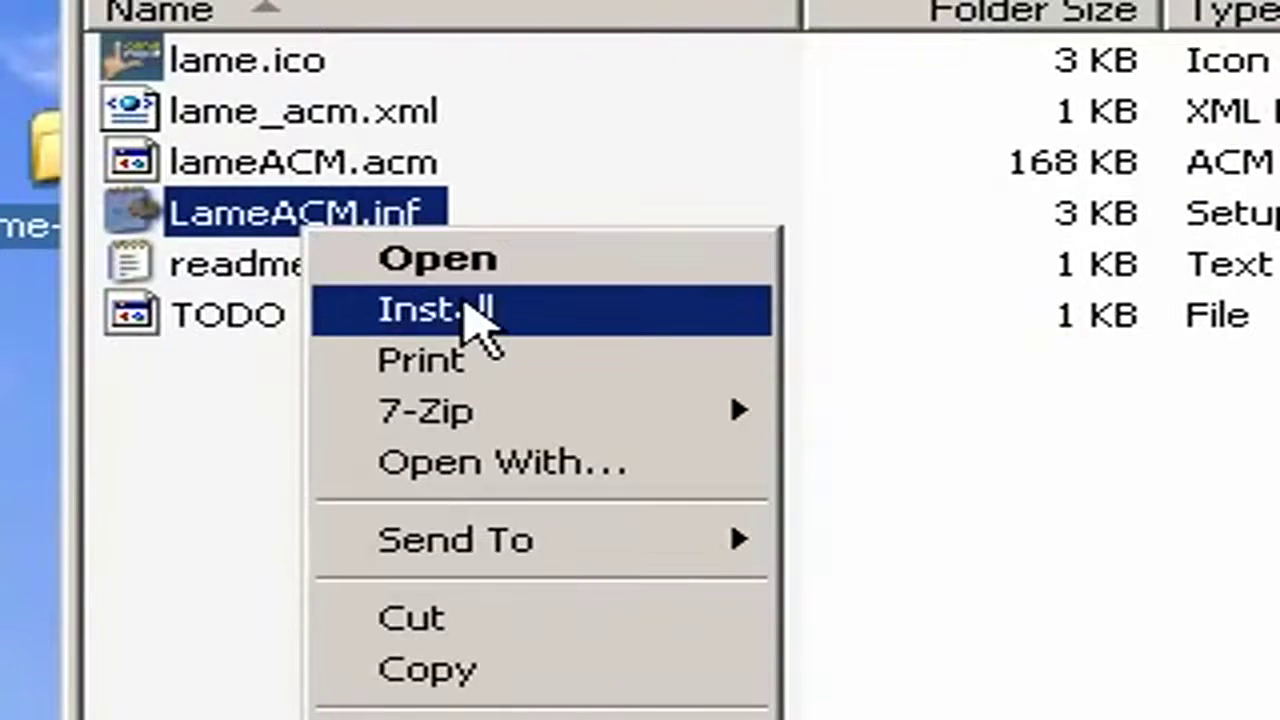
left_click(190, 372)
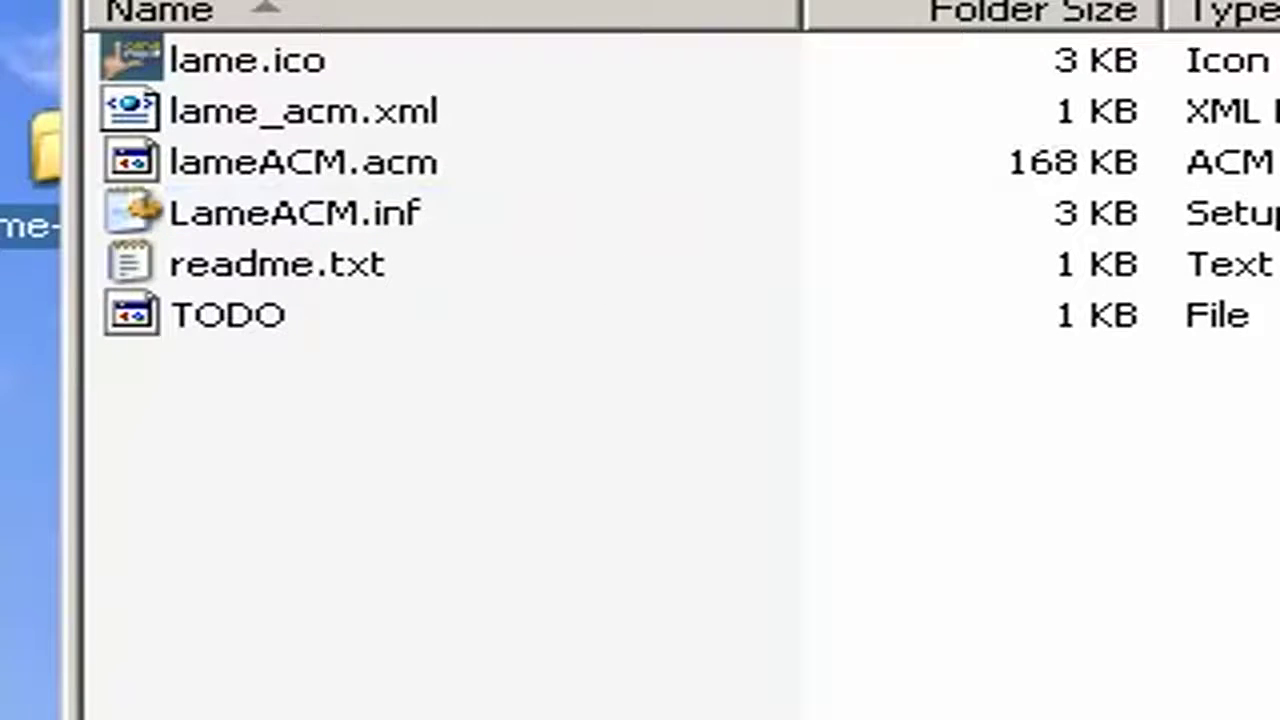
key("alt+F4")
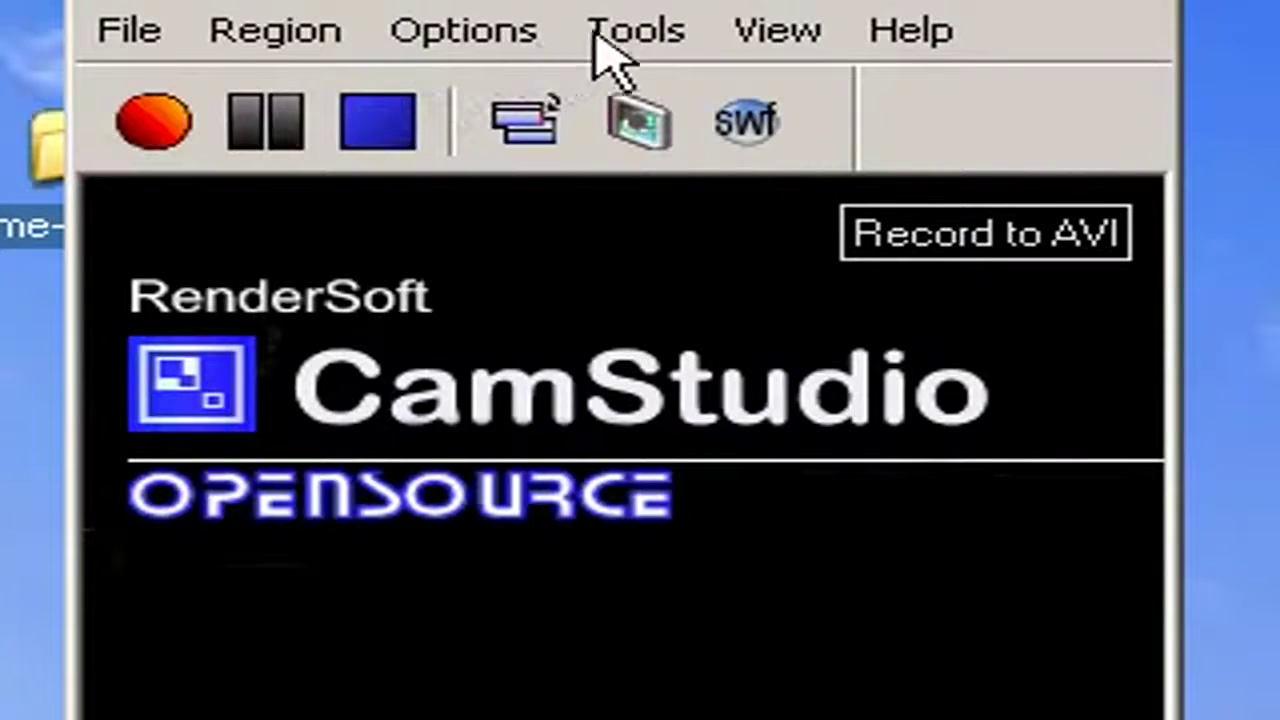
In Audio Options, pick Lame MP3 as the compressed format and save the audio settings.
left_click(605, 30)
mouse_move(543, 40)
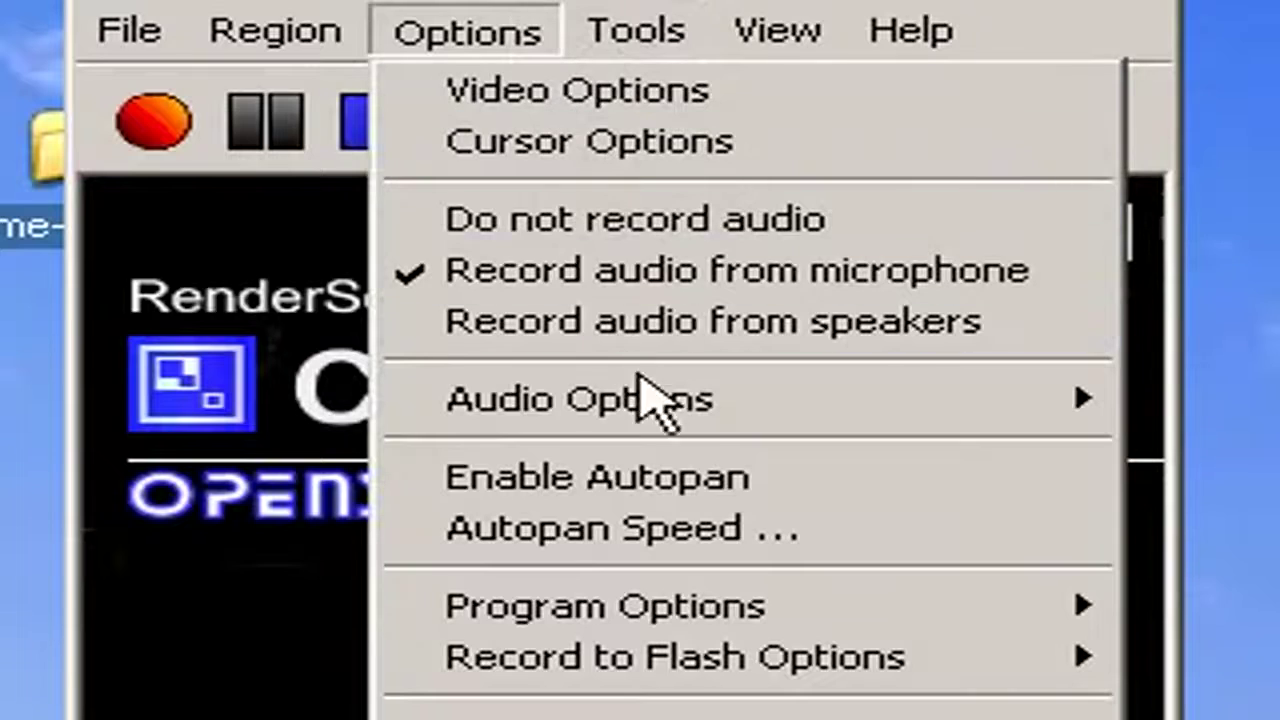
mouse_move(991, 429)
left_click(1229, 423)
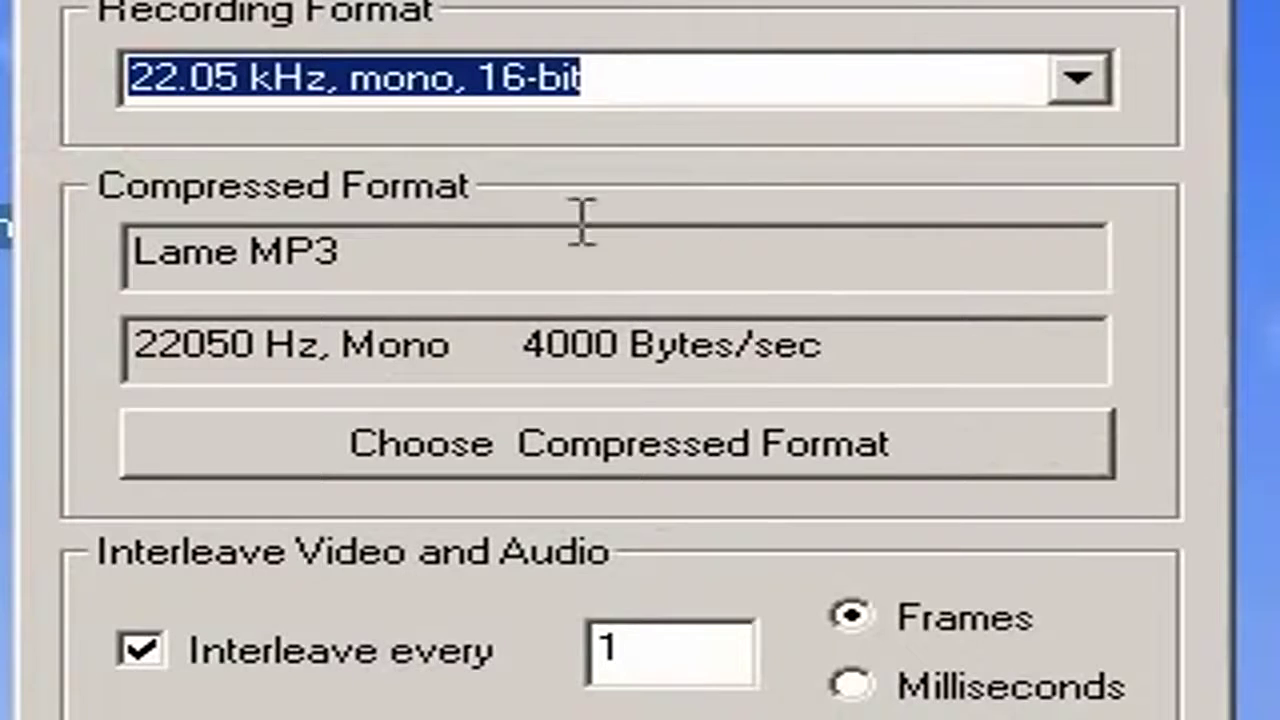
key("Tab")
left_click(588, 440)
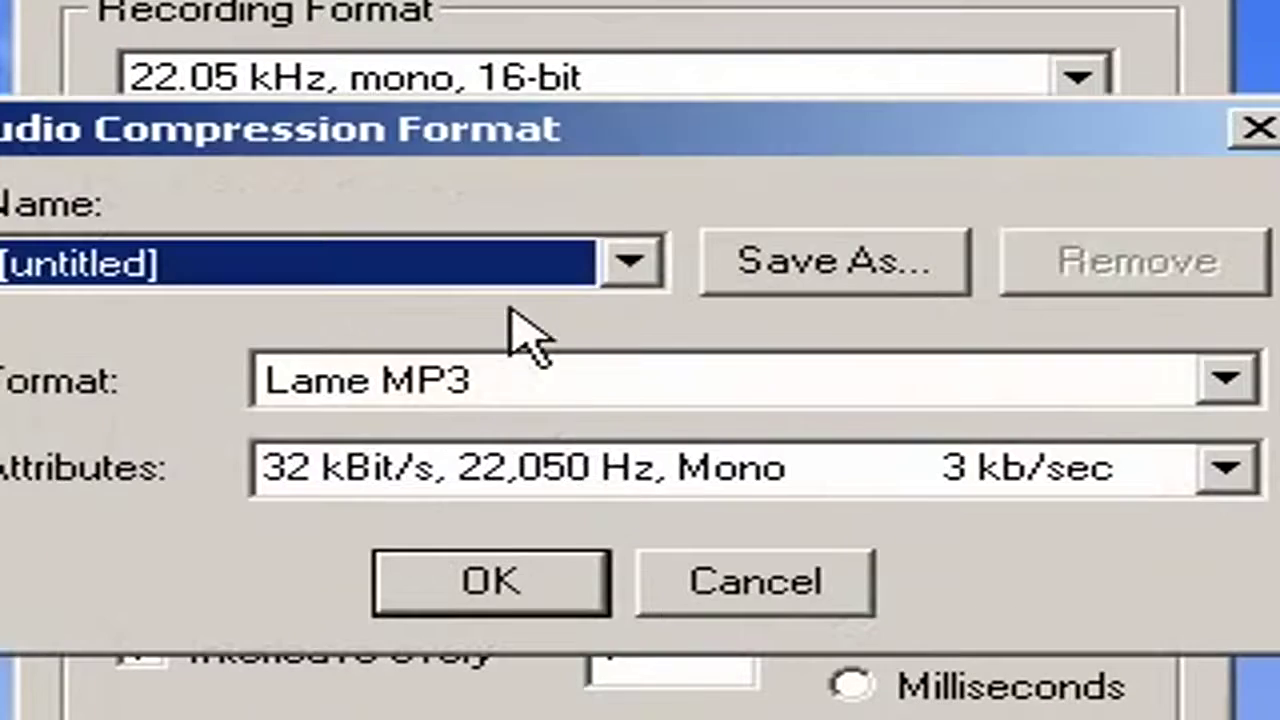
left_click(565, 402)
left_click(600, 432)
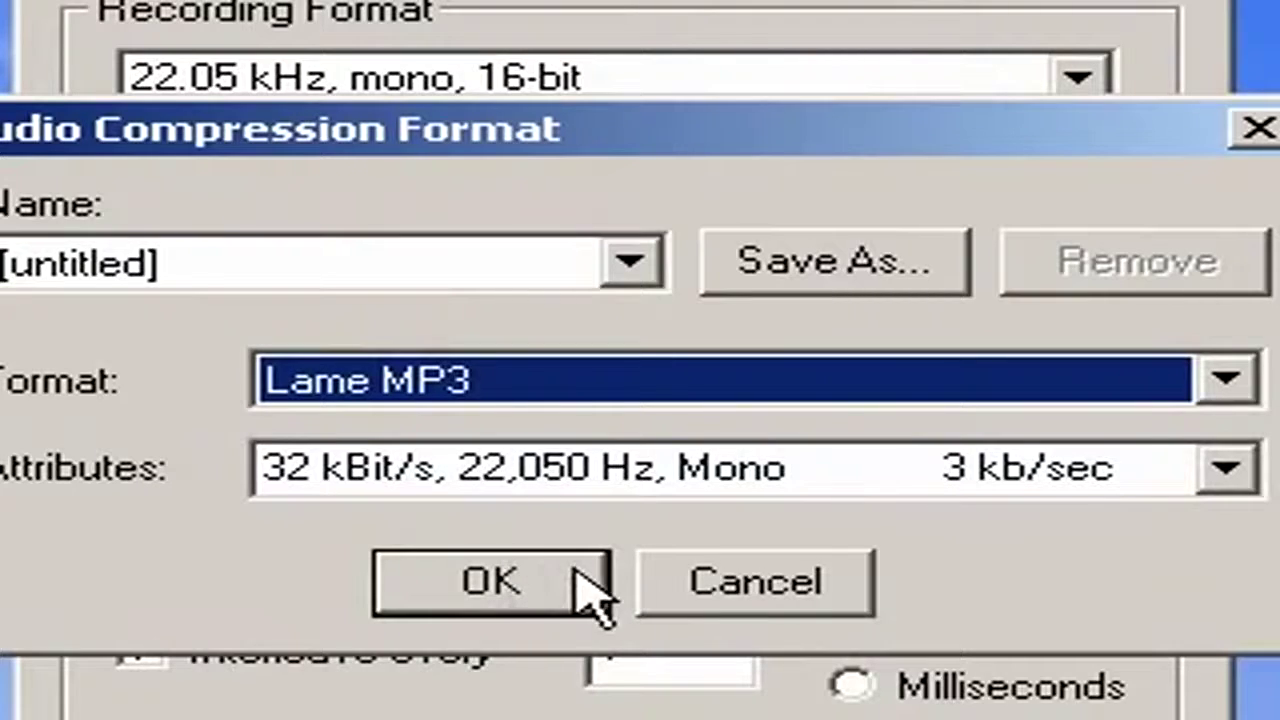
left_click(541, 578)
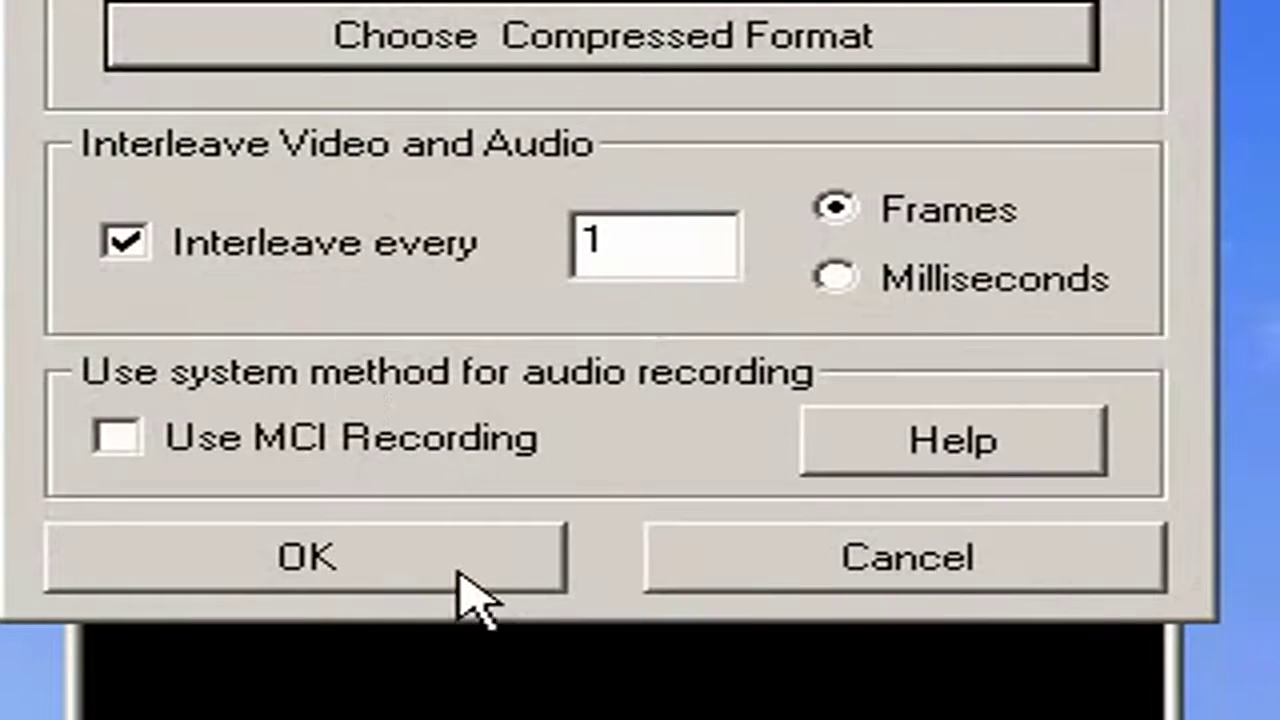
left_click(470, 590)
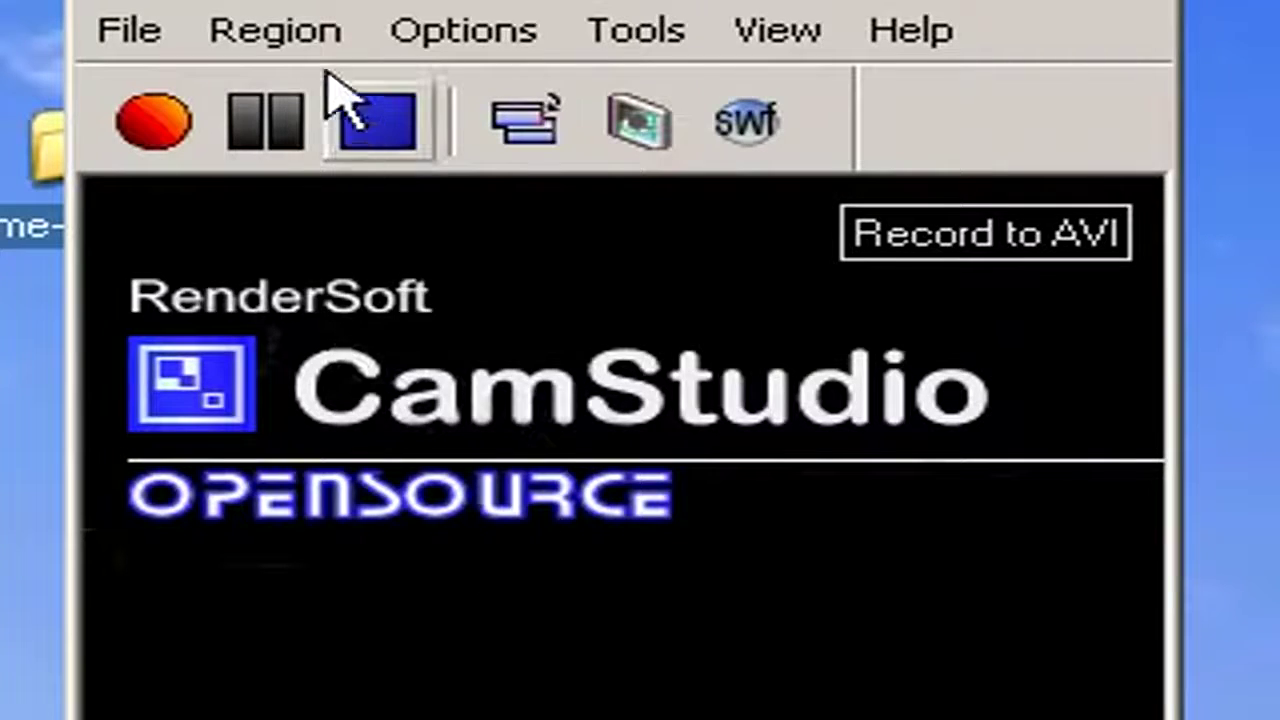
Open and close CamStudio's cursor recording settings.
left_click(300, 38)
mouse_move(471, 51)
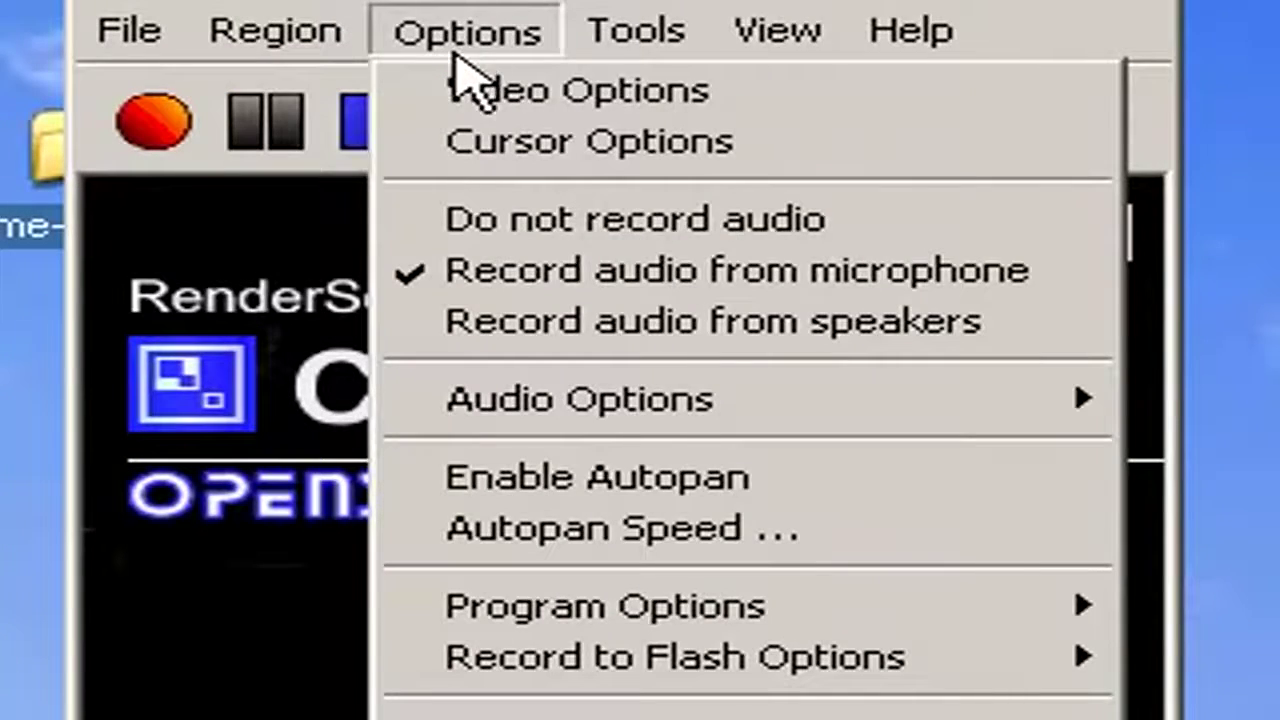
left_click(480, 149)
key("Return")
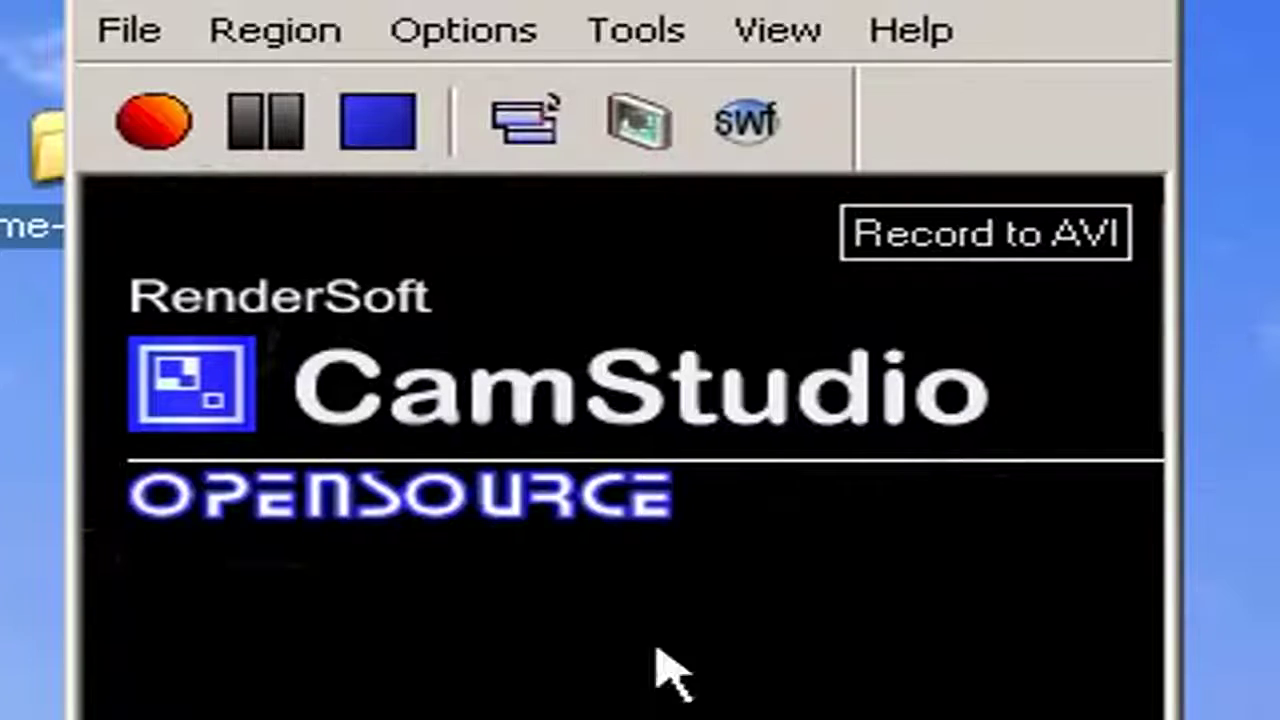
left_click(520, 32)
Set the capture region to a fixed 320 × 240 area and verify Fixed Region is ticked.
mouse_move(245, 55)
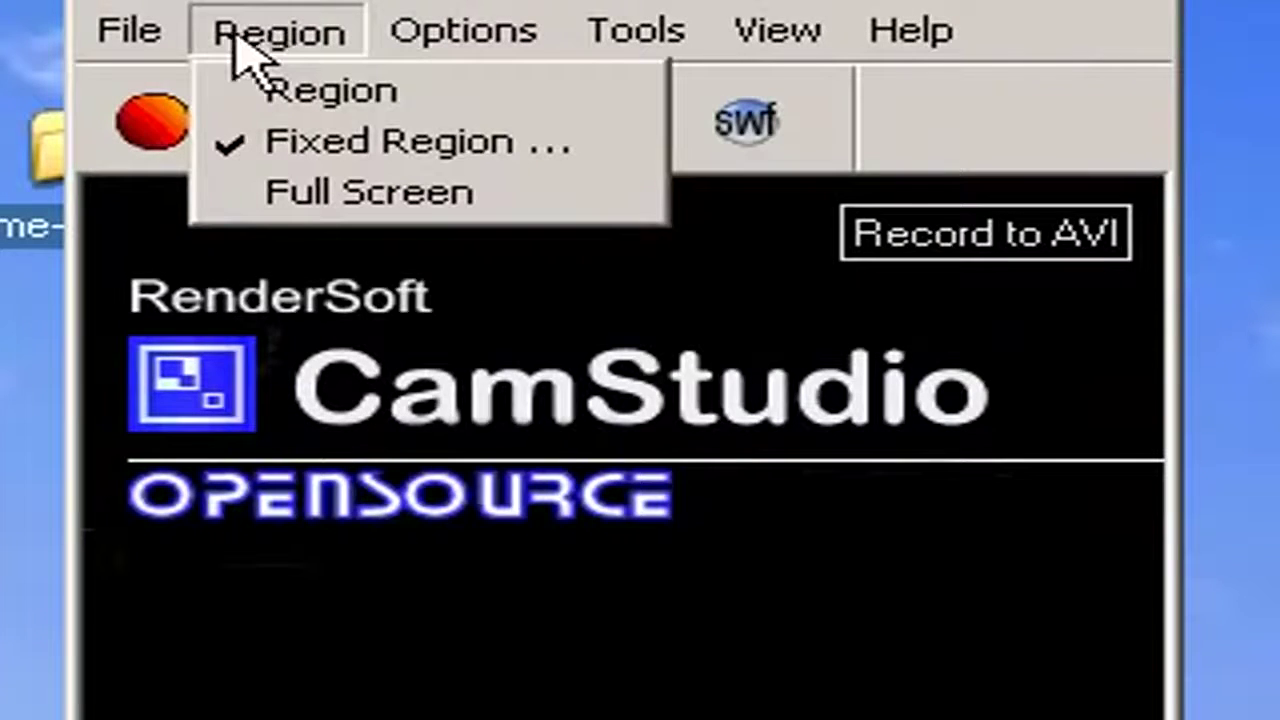
left_click(322, 100)
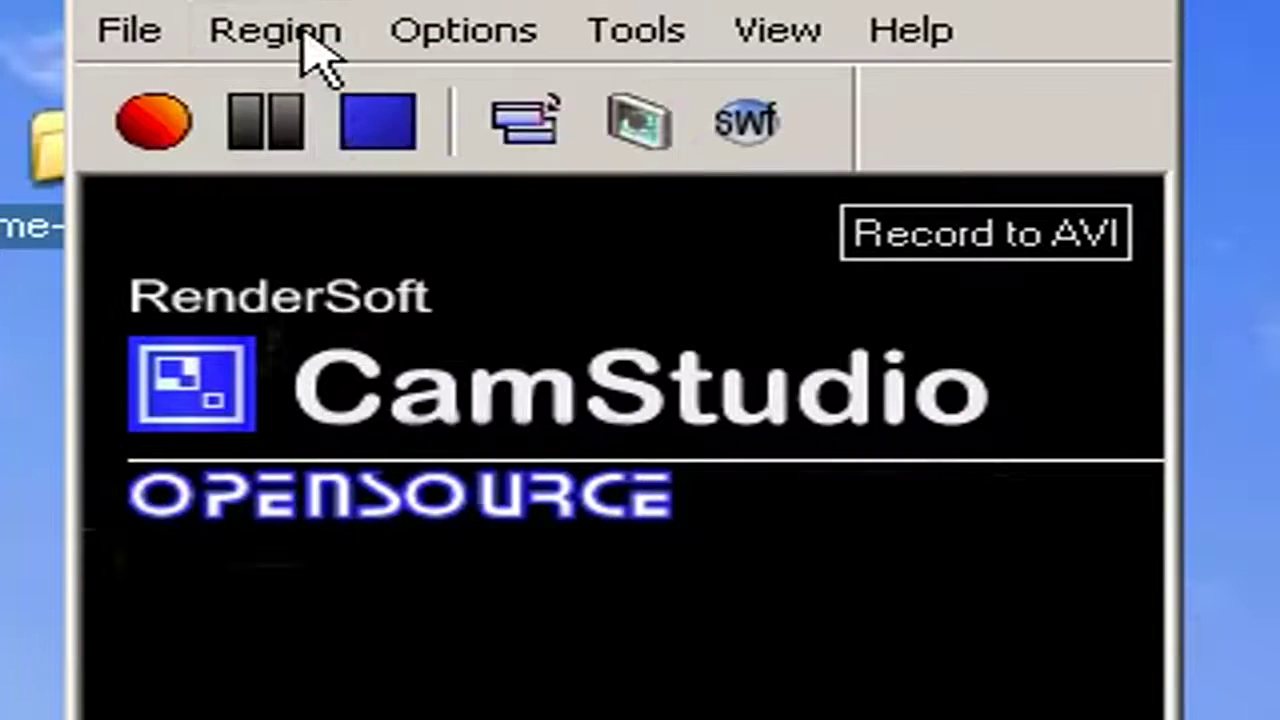
left_click(305, 32)
left_click(340, 145)
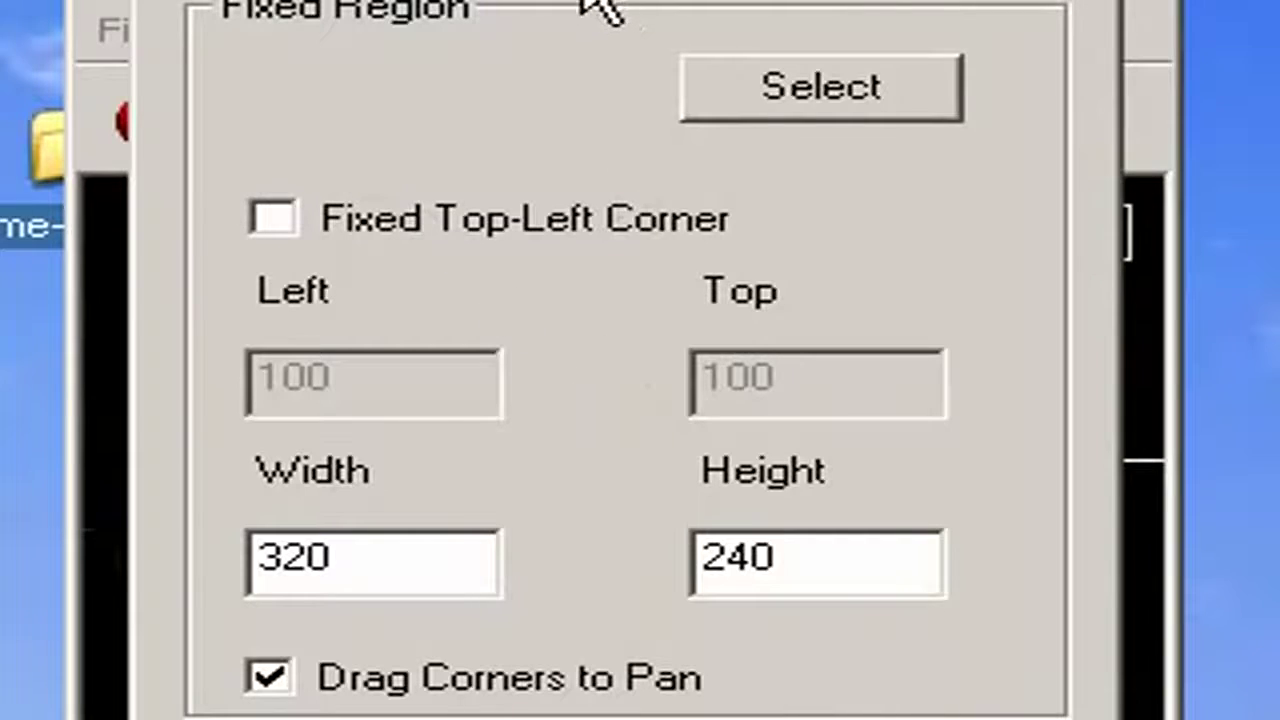
left_click_drag(520, 2, 515, 2)
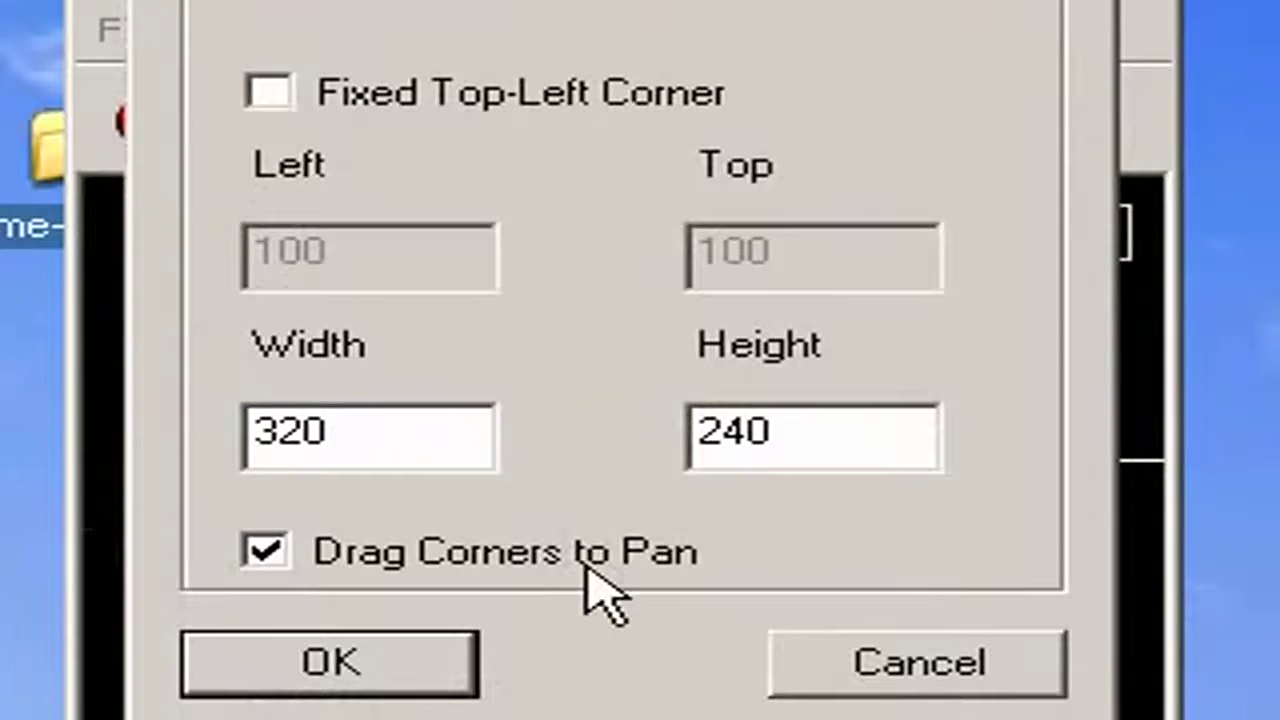
left_click(437, 666)
left_click(240, 32)
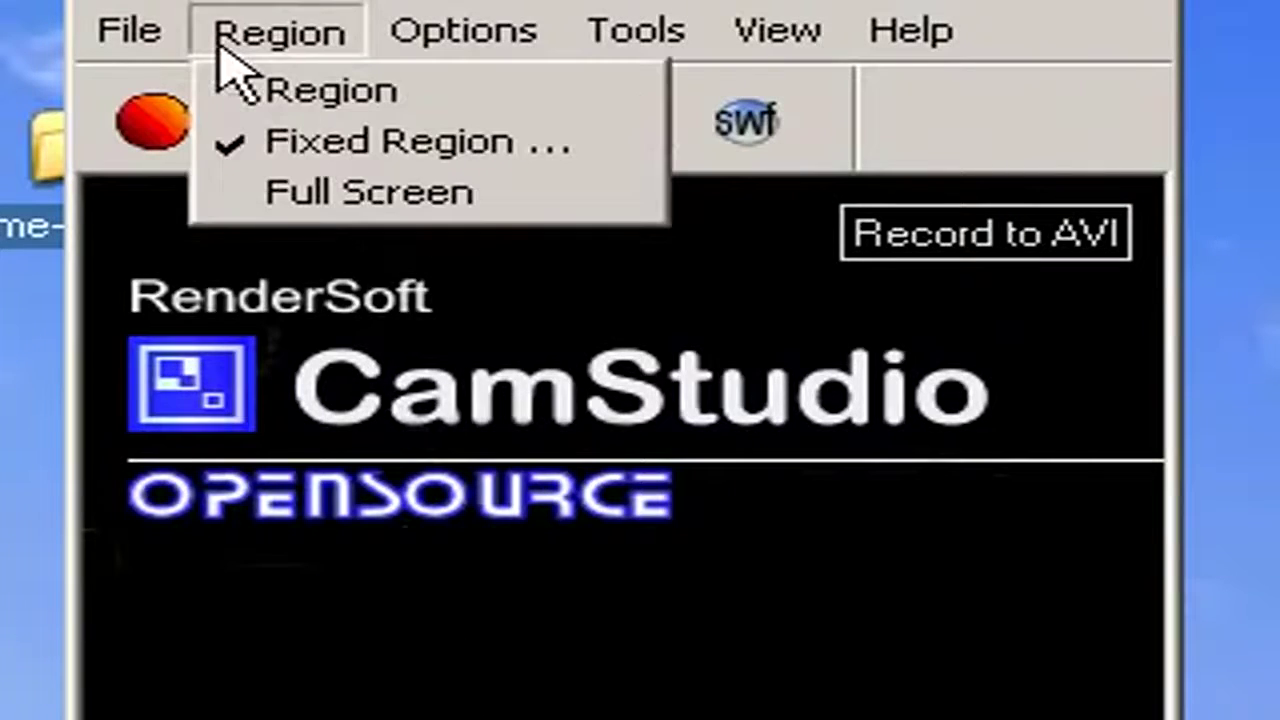